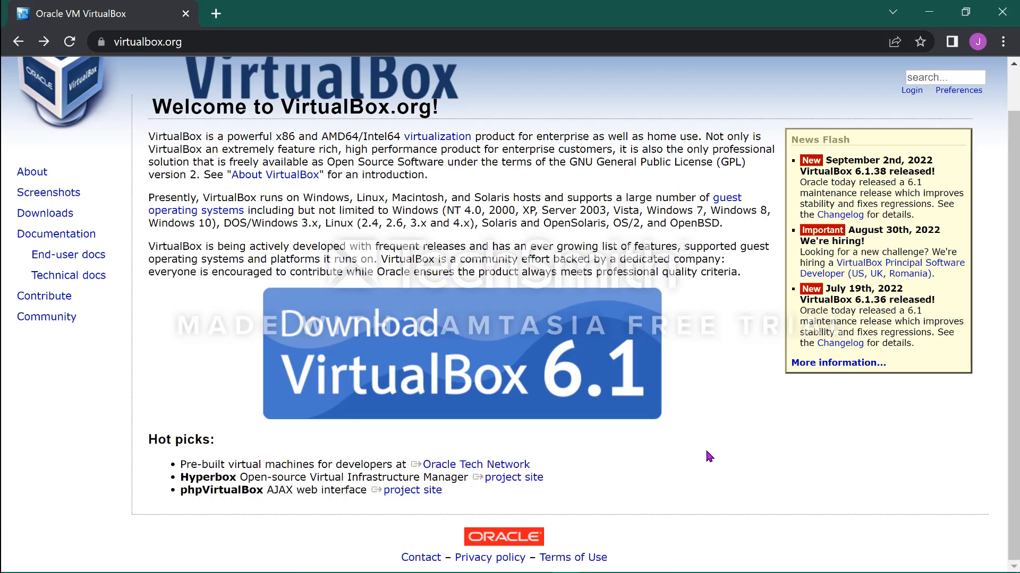
# - Download the VirtualBox 6.1.38 platform package for Windows hosts from virtualbox.org
pyautogui.scroll(1, 531, 364)
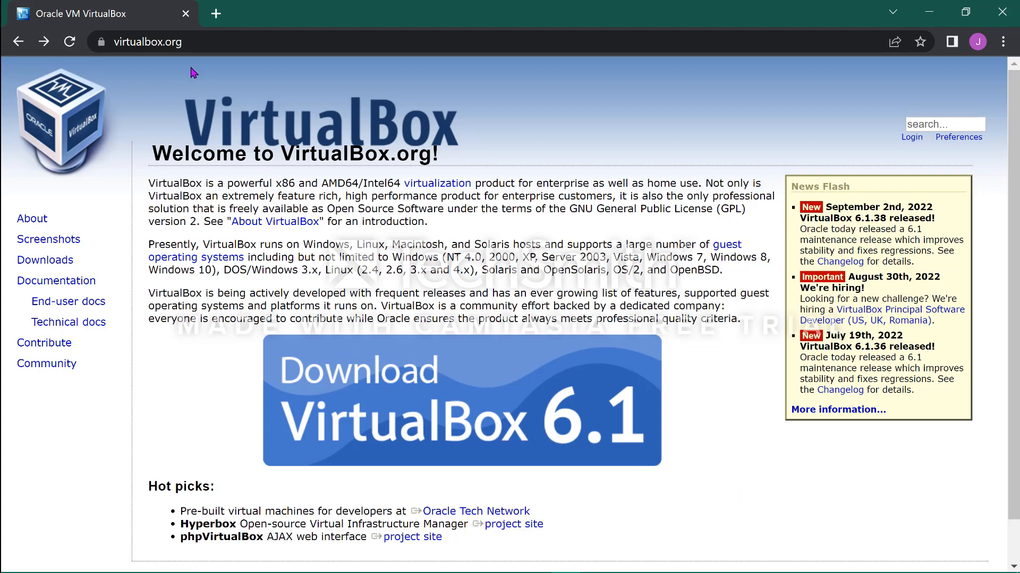
pyautogui.click(170, 38)
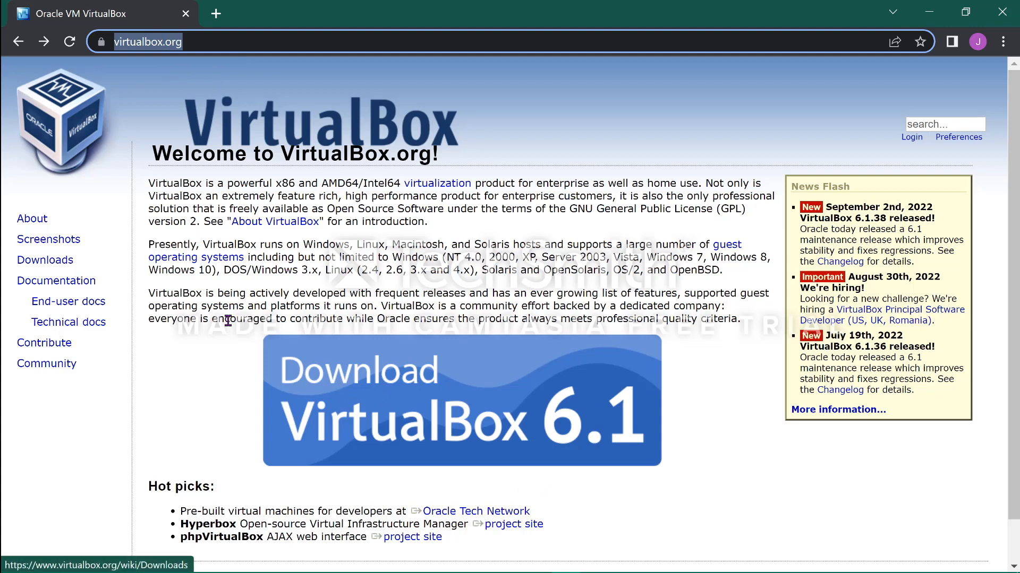
pyautogui.click(435, 408)
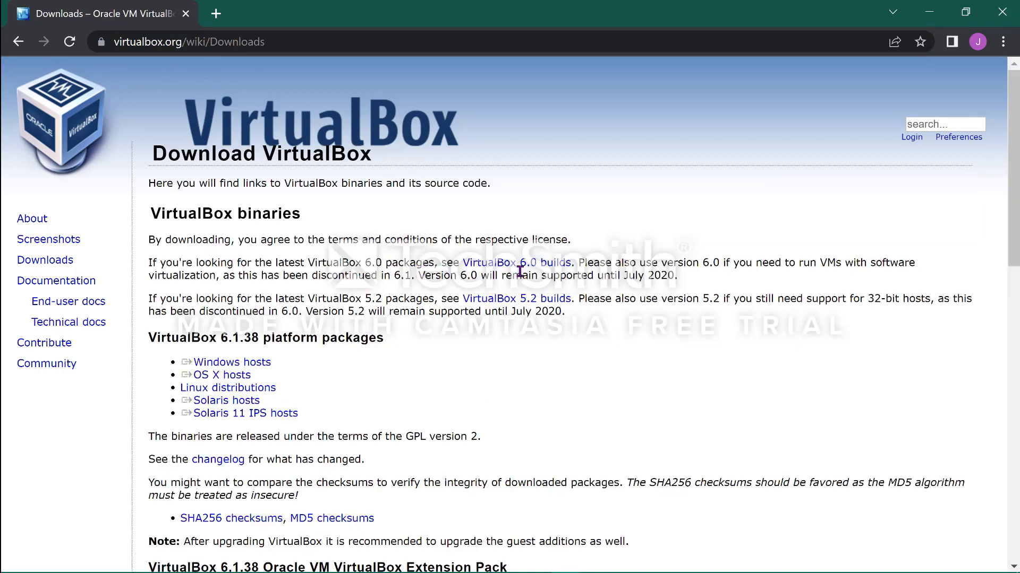
pyautogui.doubleClick(170, 343)
pyautogui.click(312, 343)
pyautogui.moveTo(199, 352); pyautogui.dragTo(270, 365)
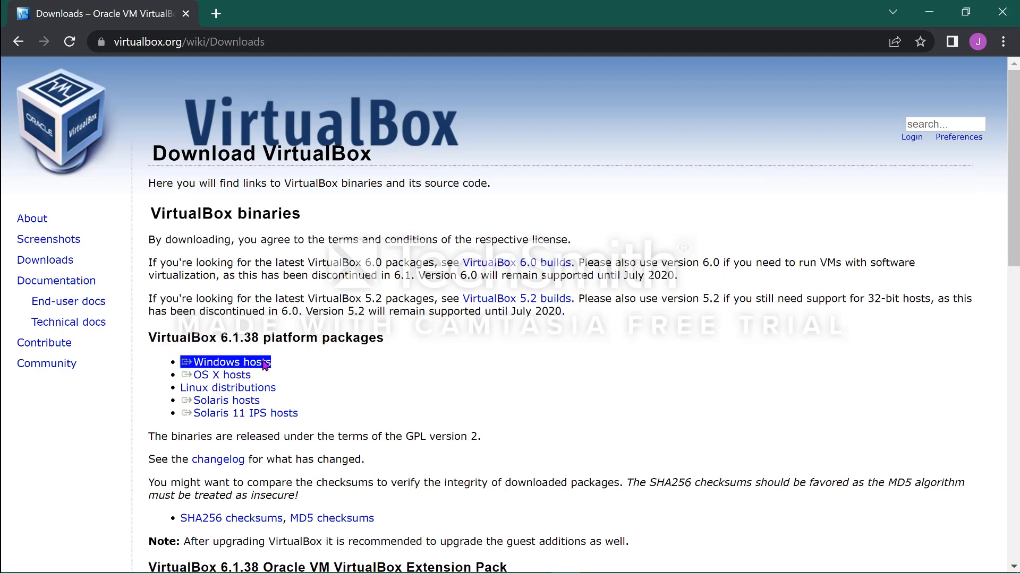
pyautogui.click(220, 365)
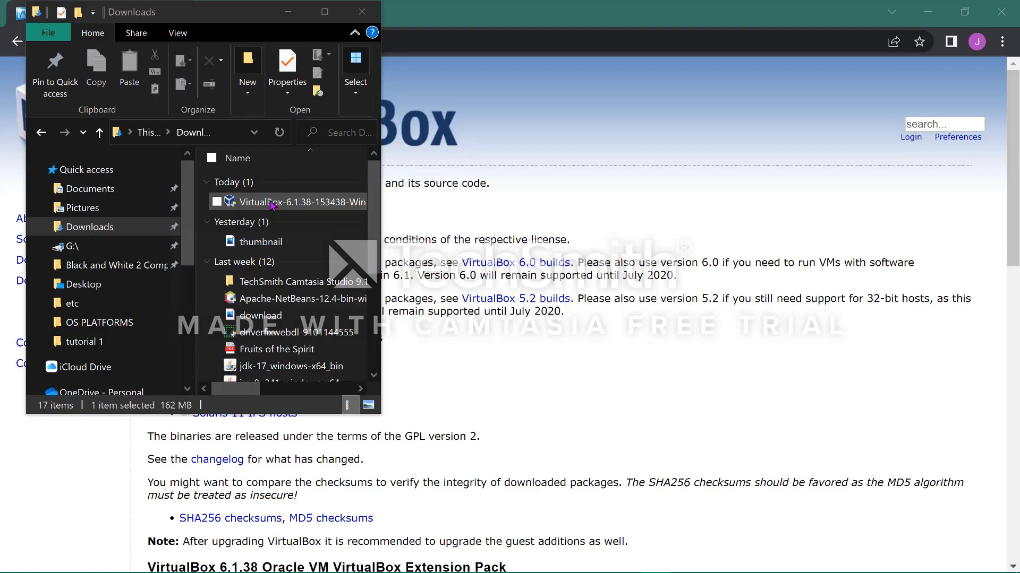
# - Run the downloaded VirtualBox 6.1.38 installer with the default features, location and shortcut options, and agree to the temporary network disconnection
pyautogui.doubleClick(271, 205)
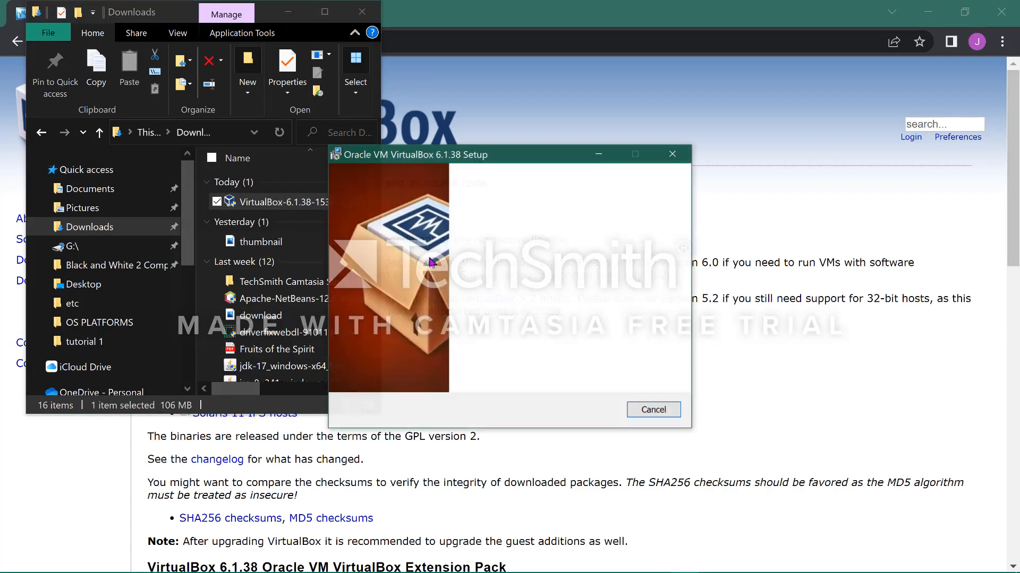
pyautogui.click(581, 413)
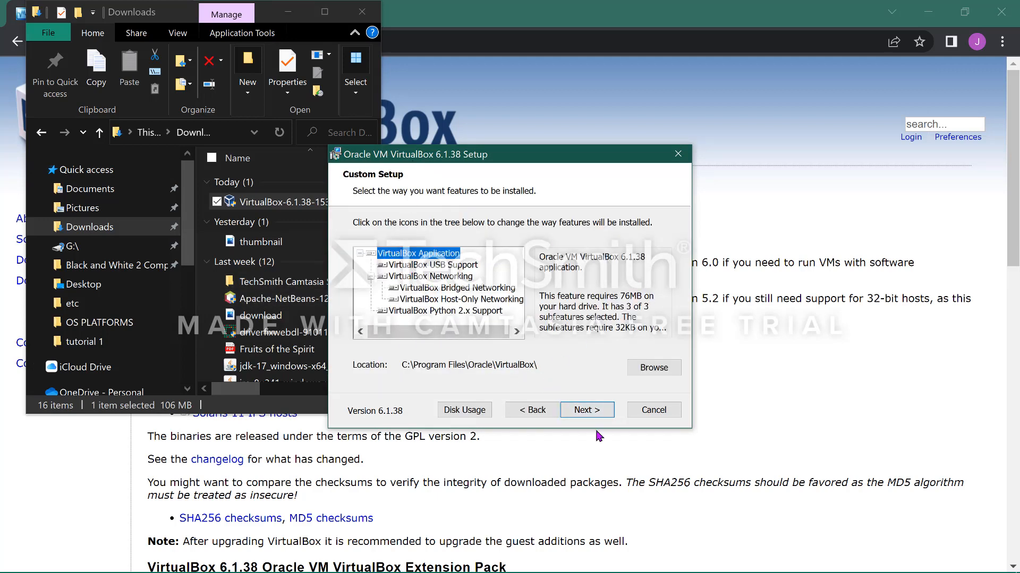
pyautogui.click(591, 412)
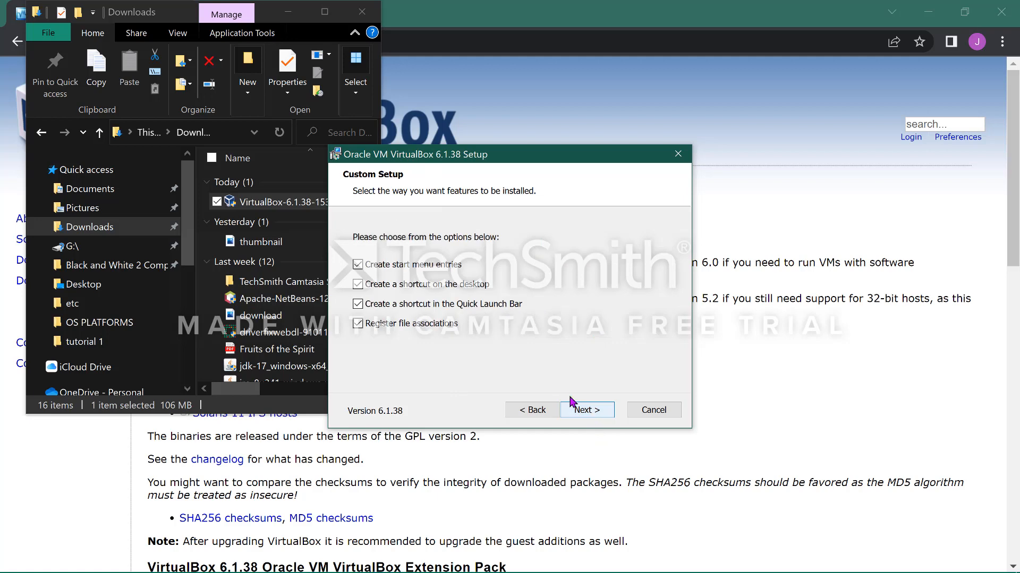
pyautogui.click(587, 414)
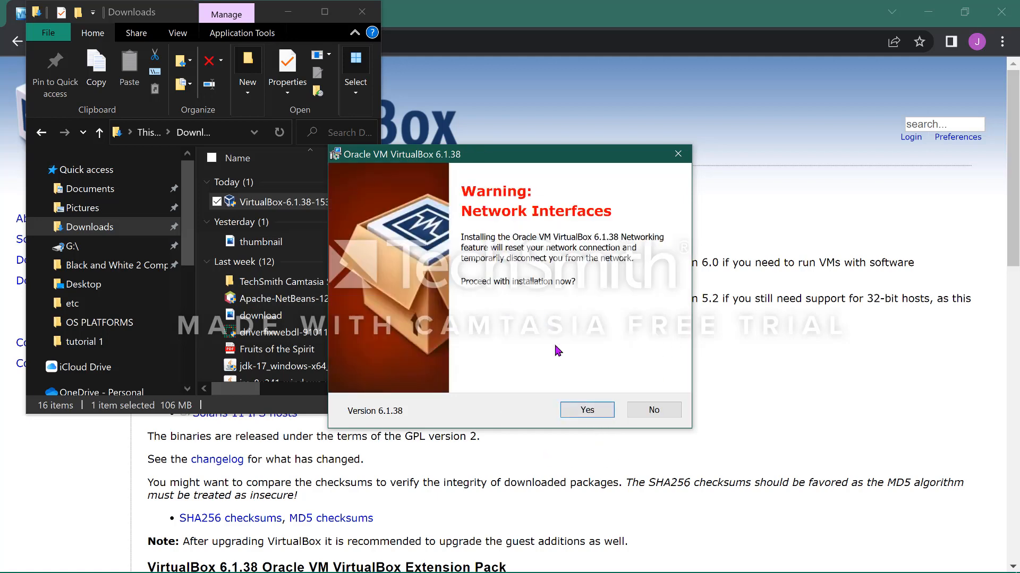
pyautogui.click(587, 411)
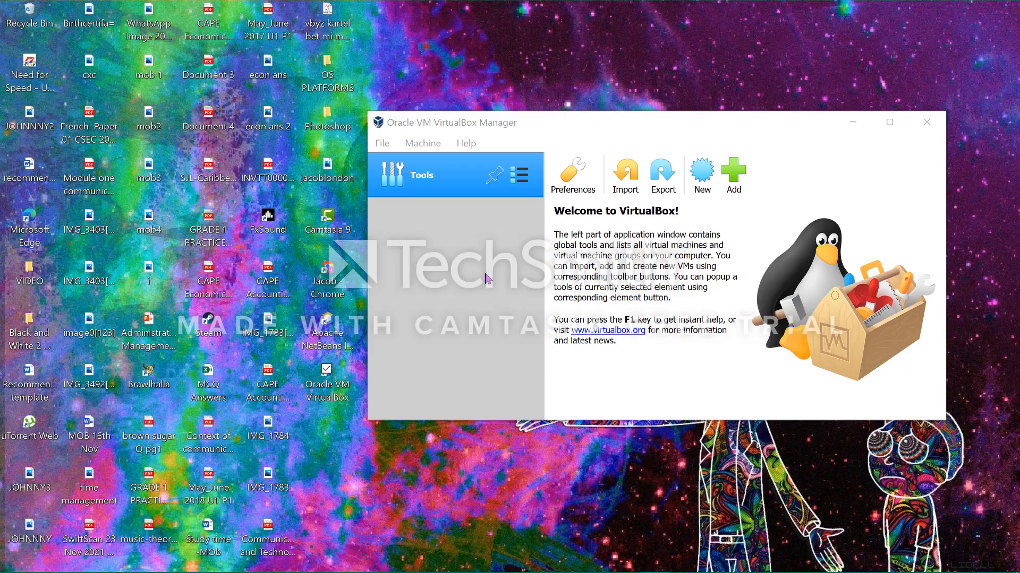
# - Review the File, Machine and Help commands and the Welcome, Media and Network tools in VirtualBox Manager
pyautogui.moveTo(417, 122); pyautogui.dragTo(497, 118)
pyautogui.moveTo(494, 63); pyautogui.dragTo(385, 114)
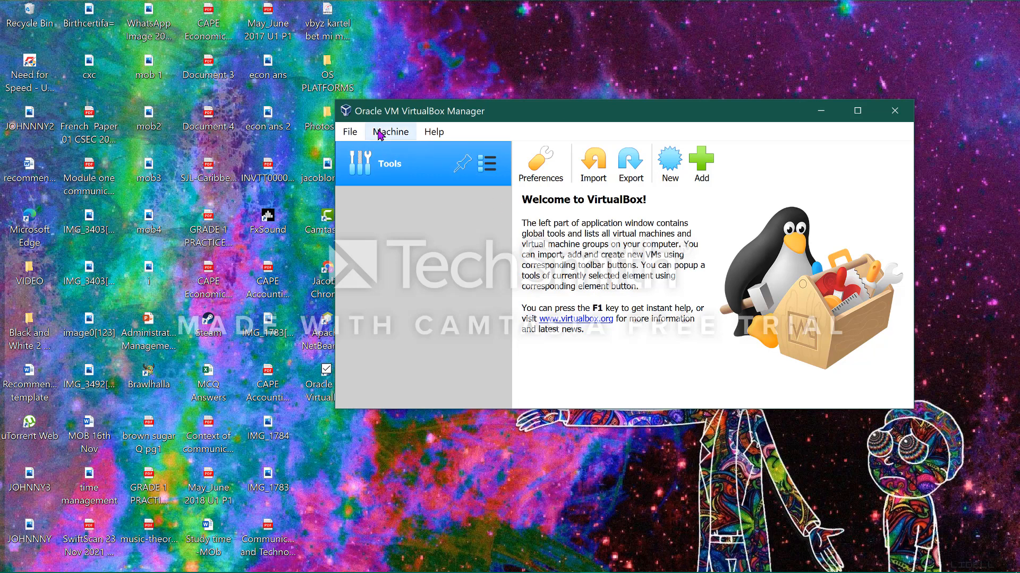
pyautogui.click(350, 130)
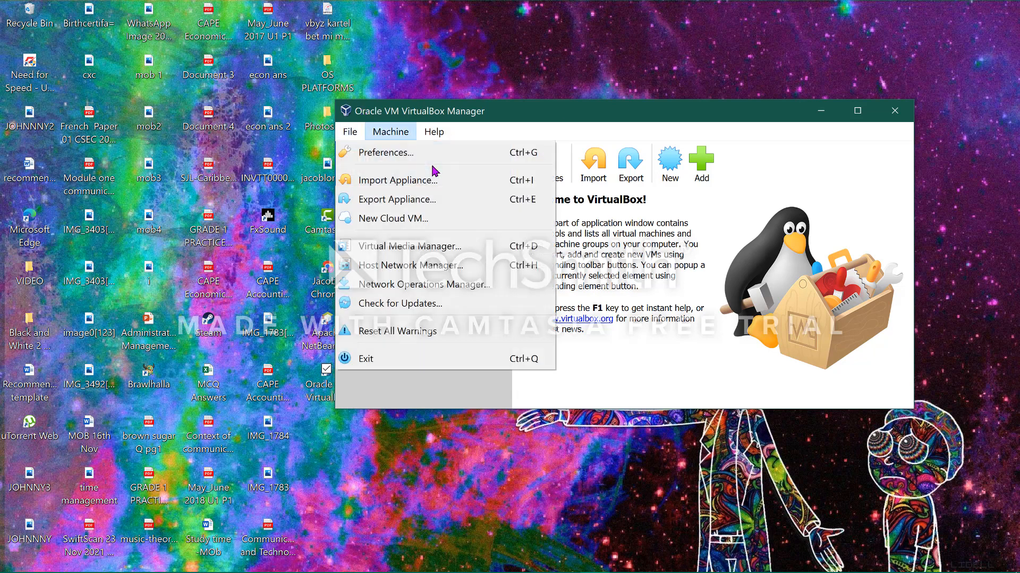
pyautogui.moveTo(348, 131)
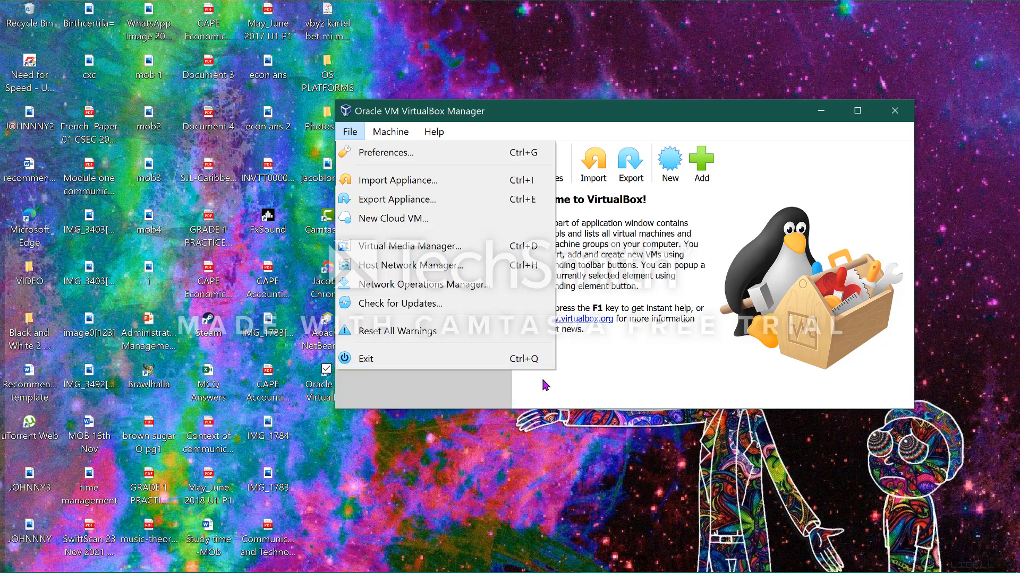
pyautogui.click(709, 318)
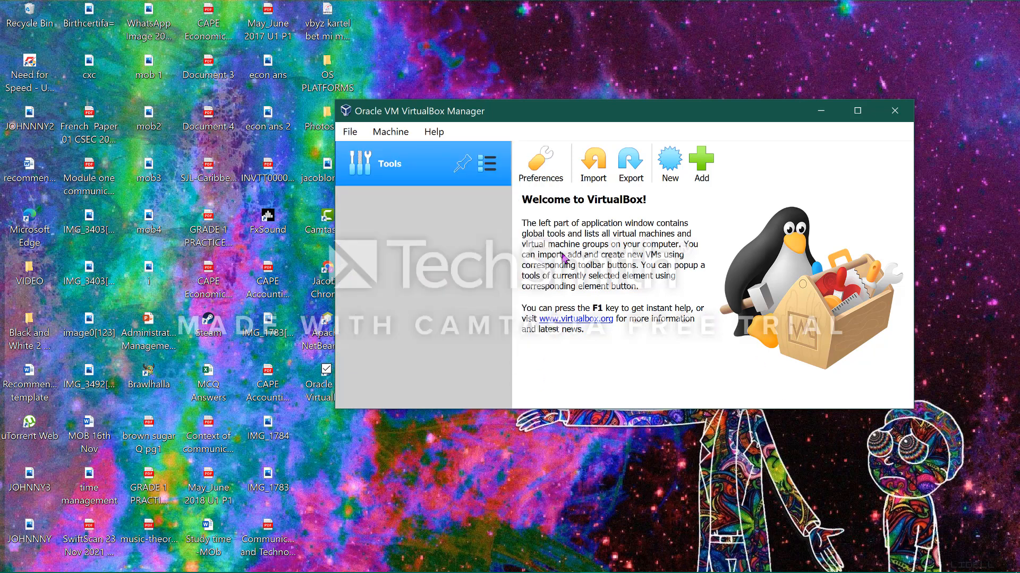
pyautogui.click(392, 135)
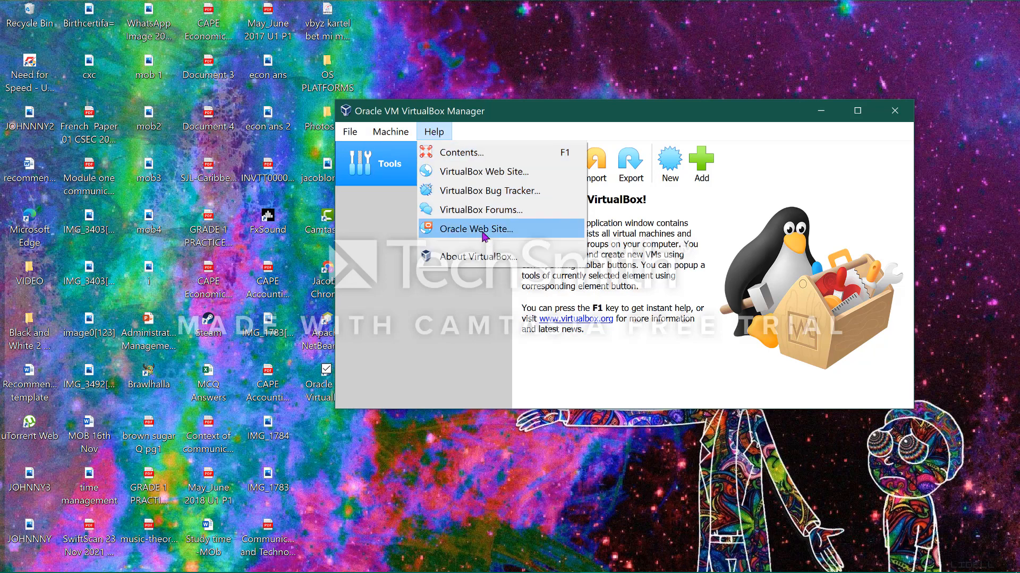
pyautogui.click(375, 158)
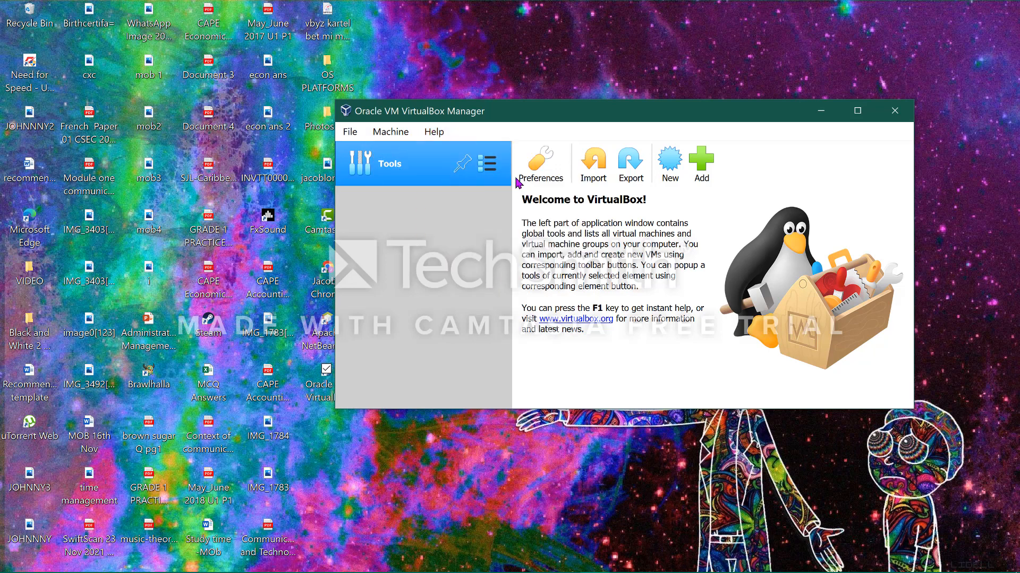
pyautogui.click(486, 163)
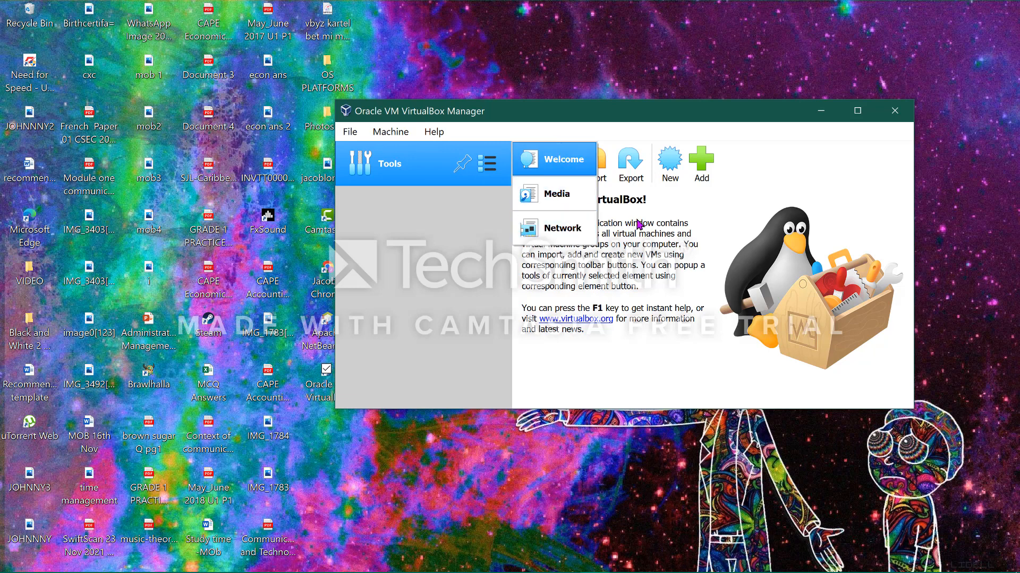
pyautogui.click(555, 159)
pyautogui.click(555, 186)
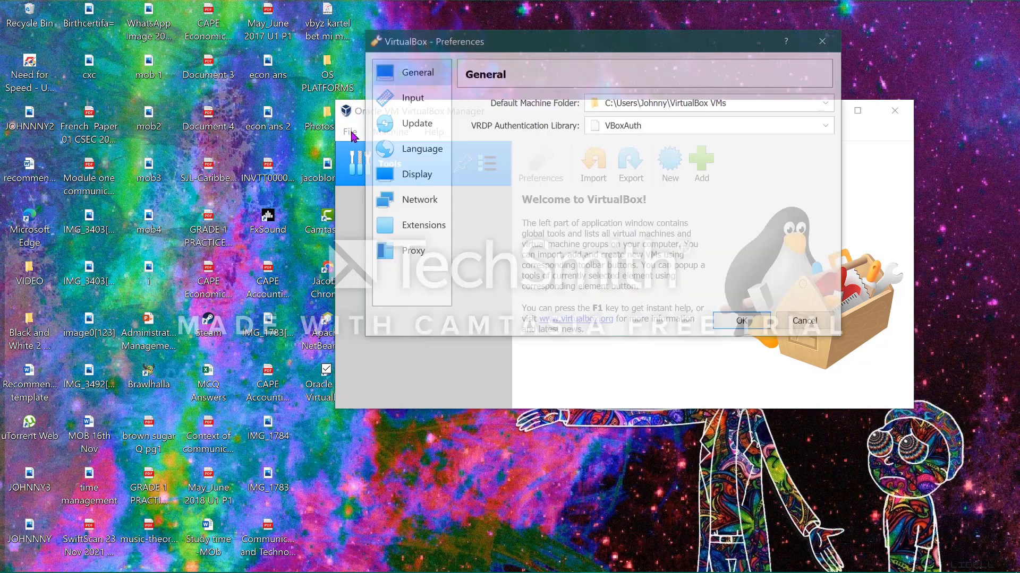
pyautogui.click(840, 41)
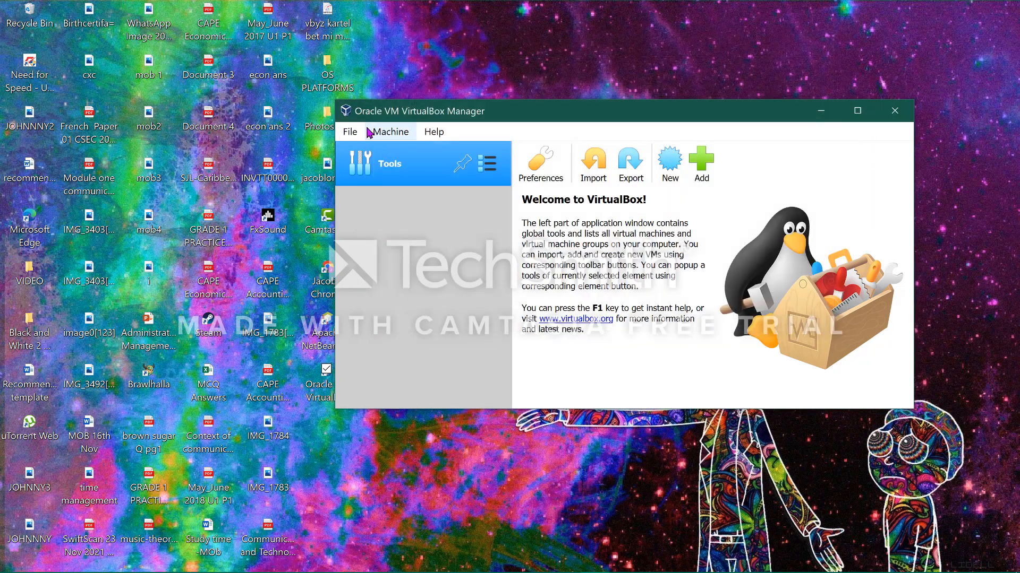
pyautogui.click(350, 132)
pyautogui.click(708, 254)
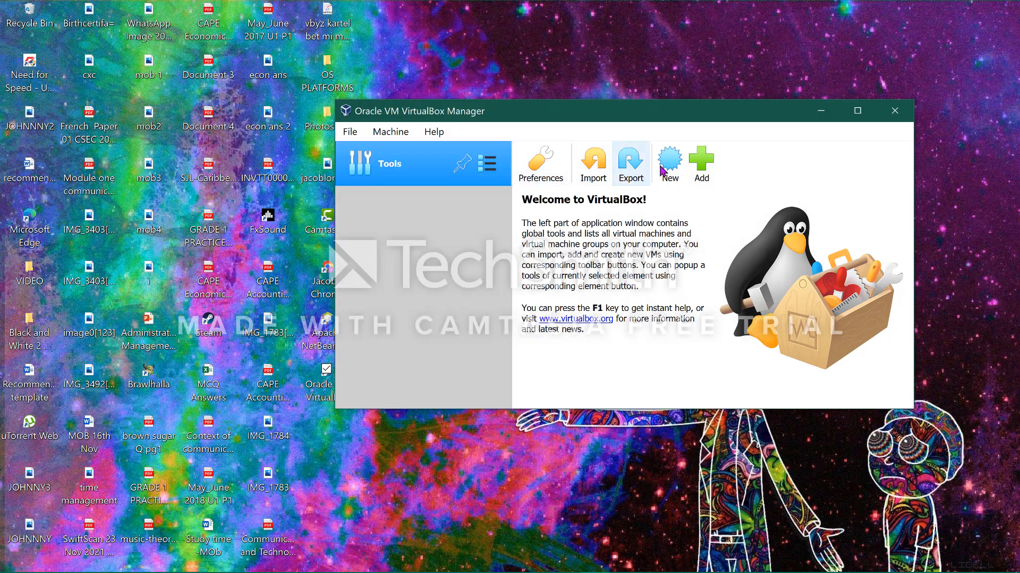
pyautogui.click(375, 133)
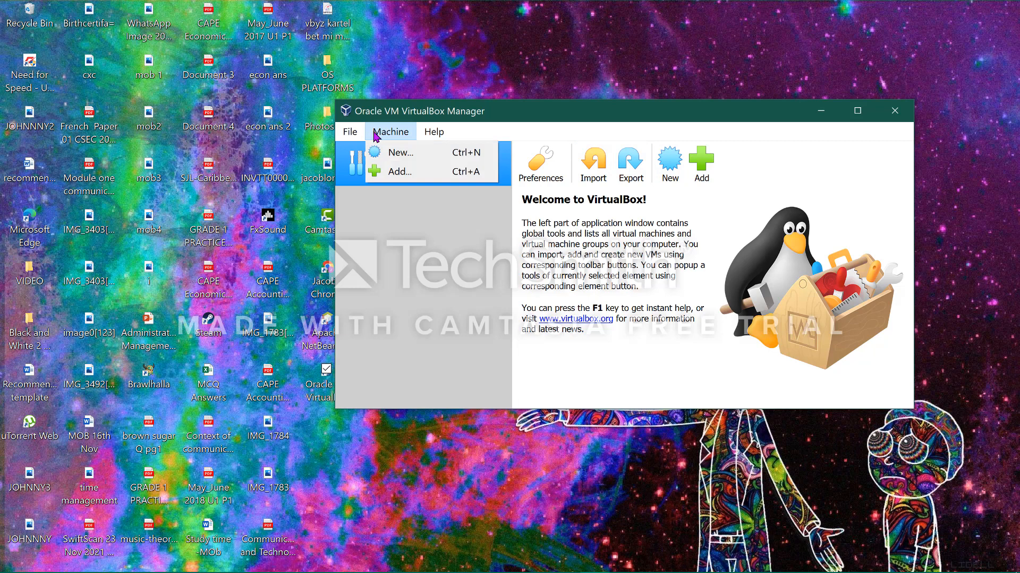
pyautogui.moveTo(346, 135)
pyautogui.click(640, 207)
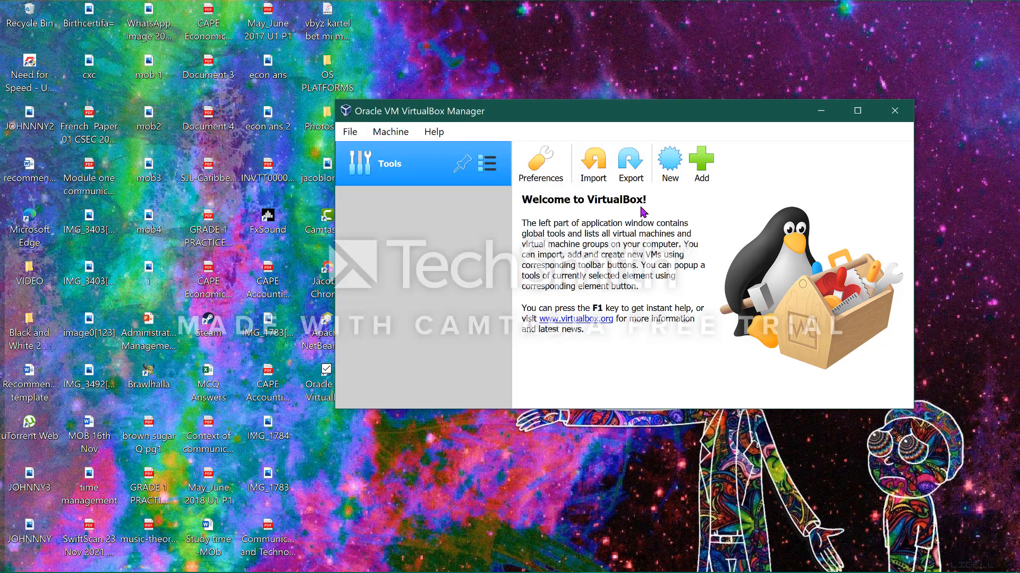
# - Review the General, Input, Update, Language, Display, Network, Extensions and Proxy preferences of VirtualBox
pyautogui.click(542, 180)
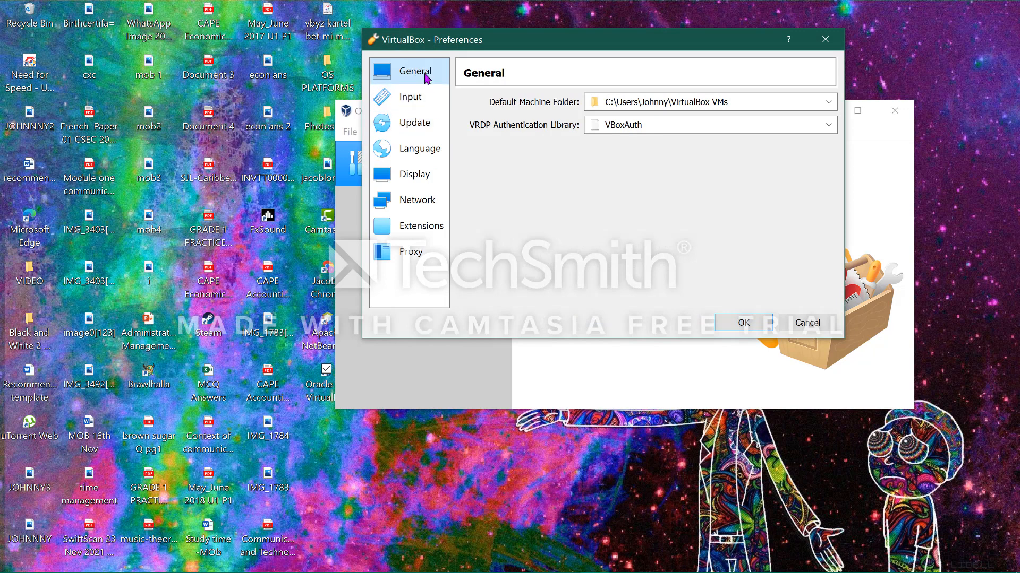
pyautogui.click(396, 98)
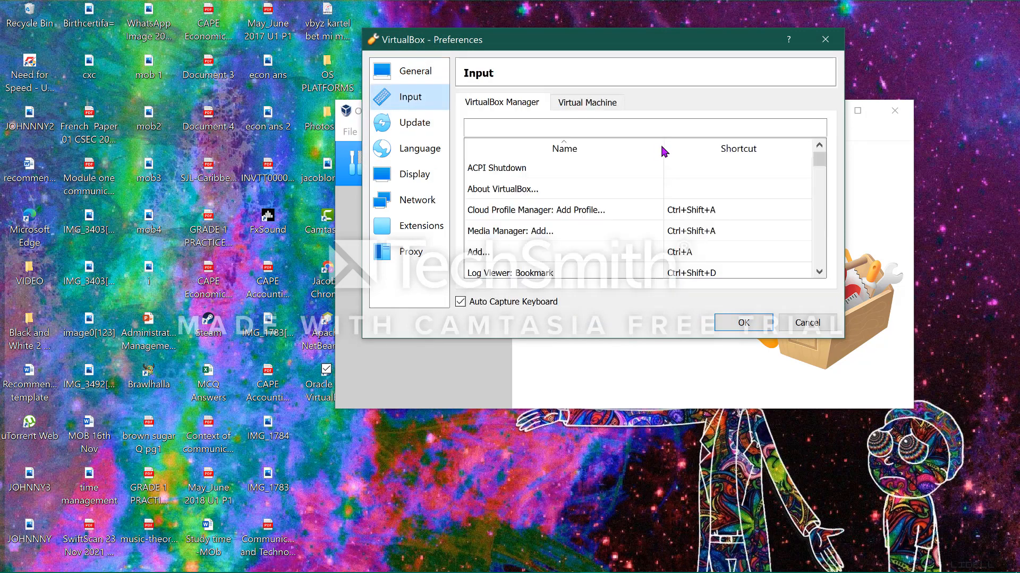
pyautogui.scroll(-4, 573, 233)
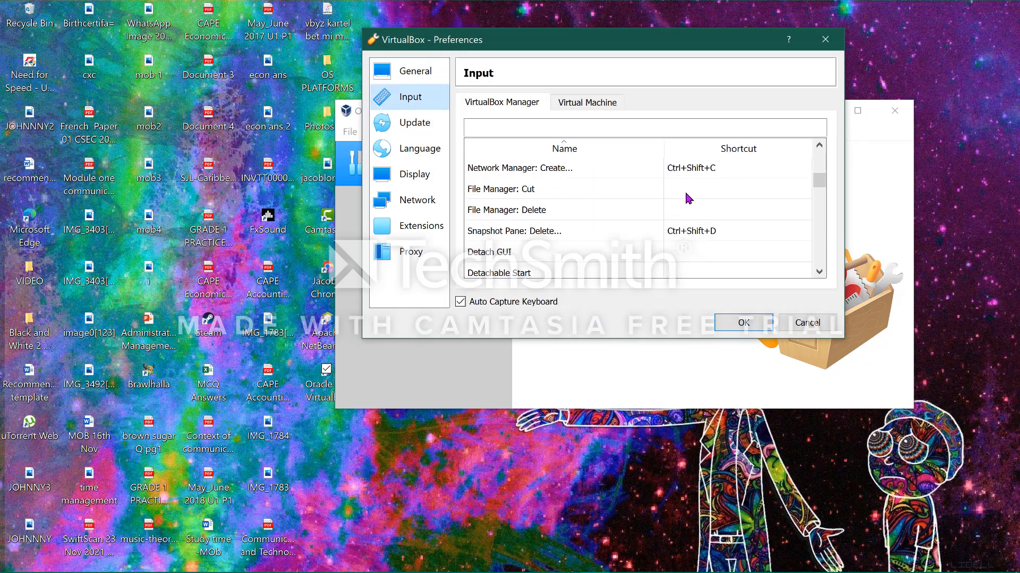
pyautogui.scroll(7, 690, 223)
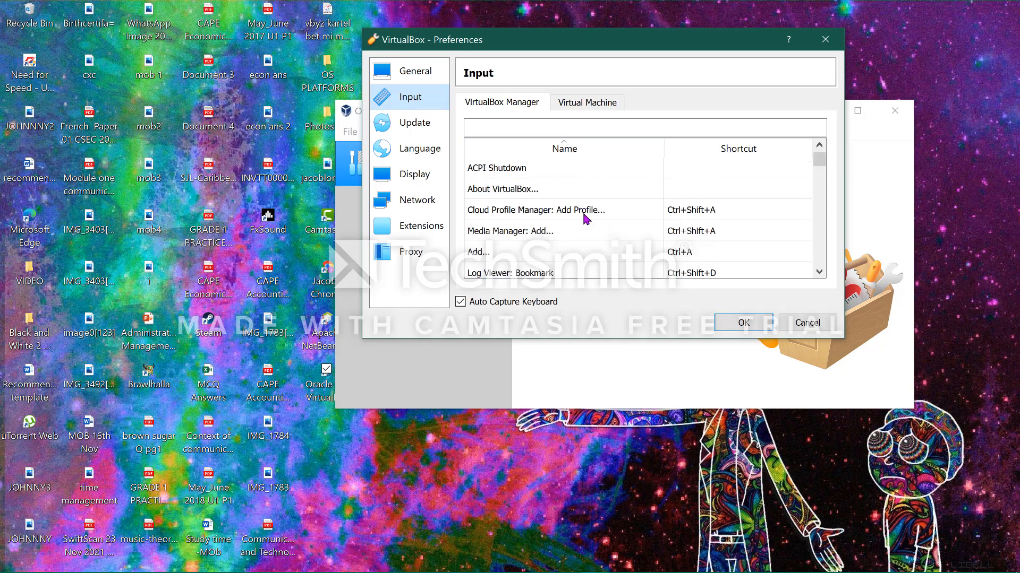
pyautogui.click(428, 121)
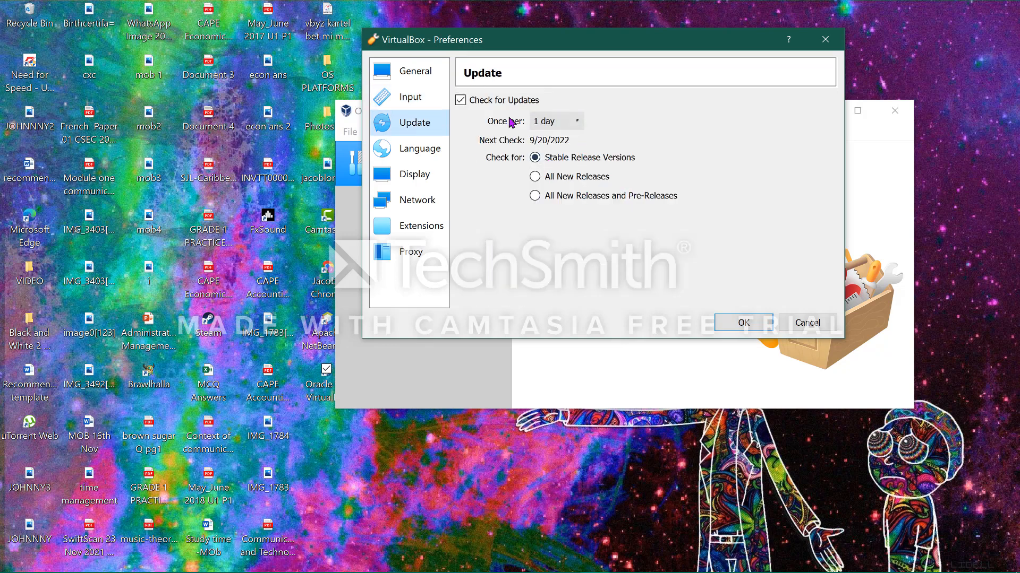
pyautogui.click(433, 147)
pyautogui.scroll(-3, 558, 160)
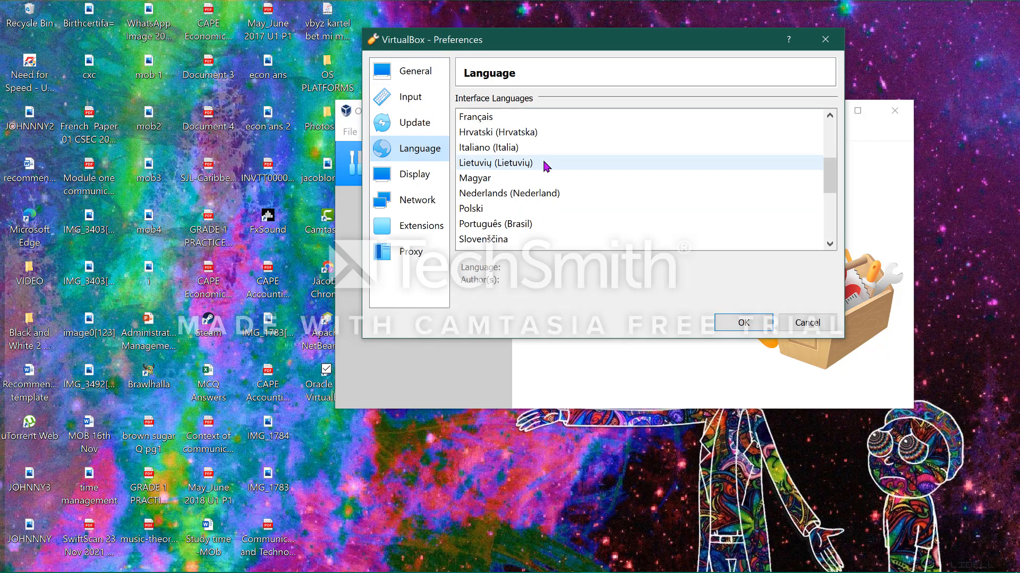
pyautogui.click(427, 178)
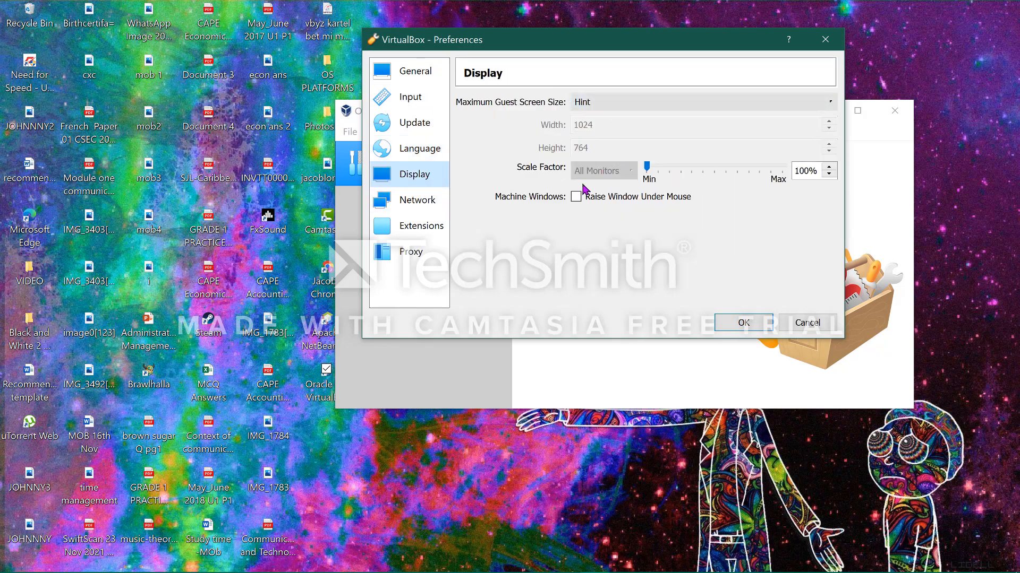
pyautogui.click(409, 207)
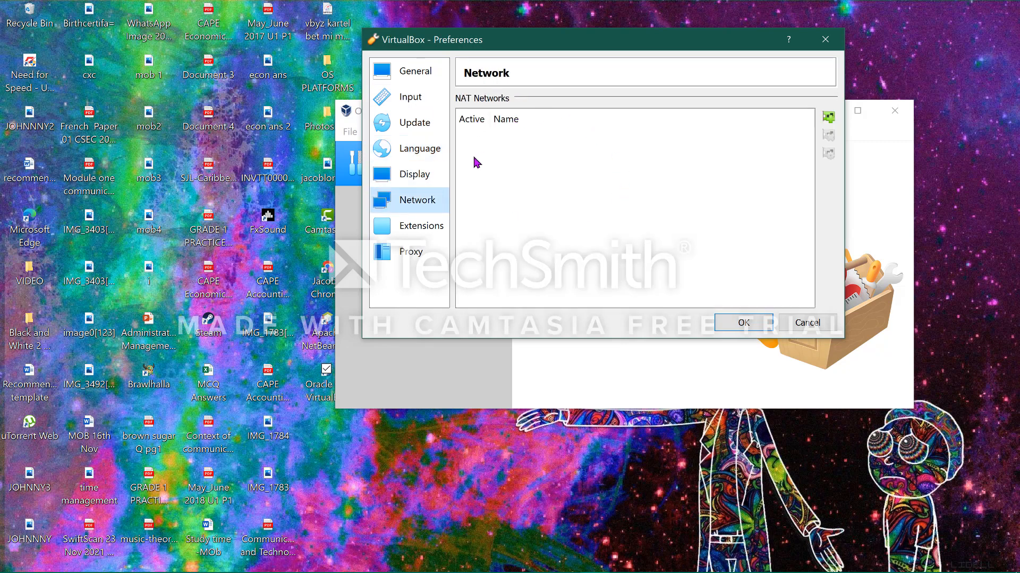
pyautogui.click(435, 233)
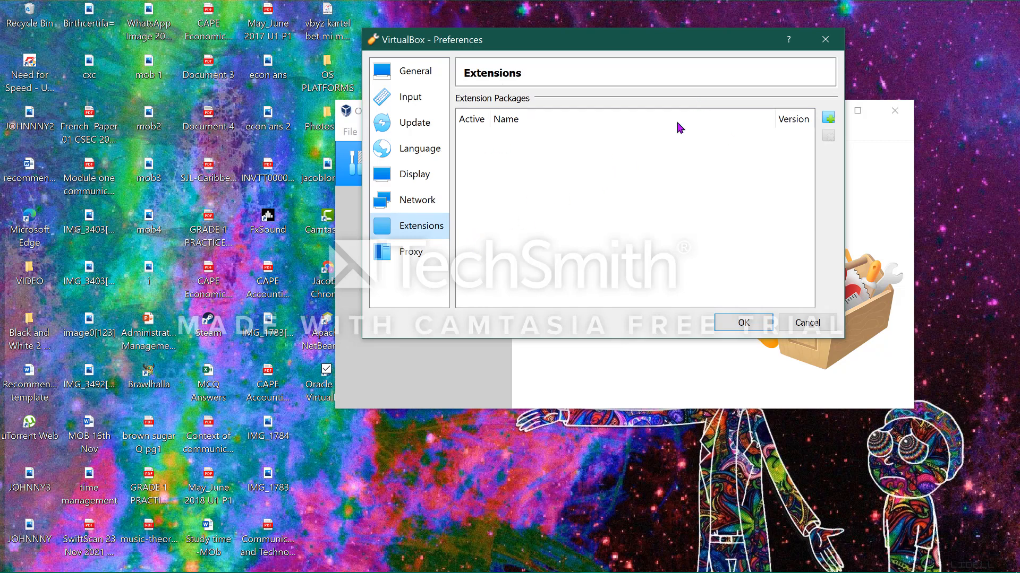
pyautogui.click(405, 256)
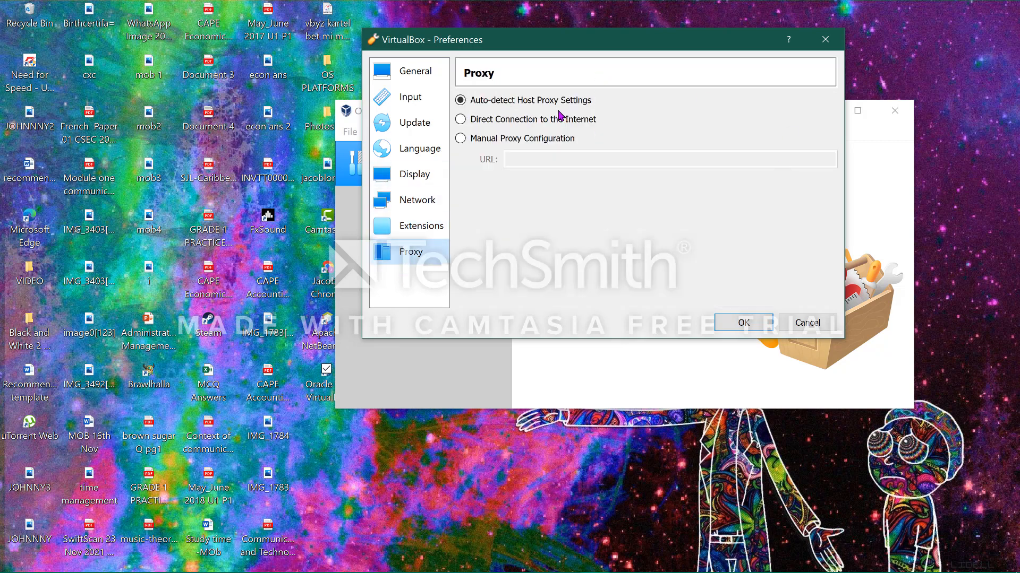
pyautogui.click(742, 323)
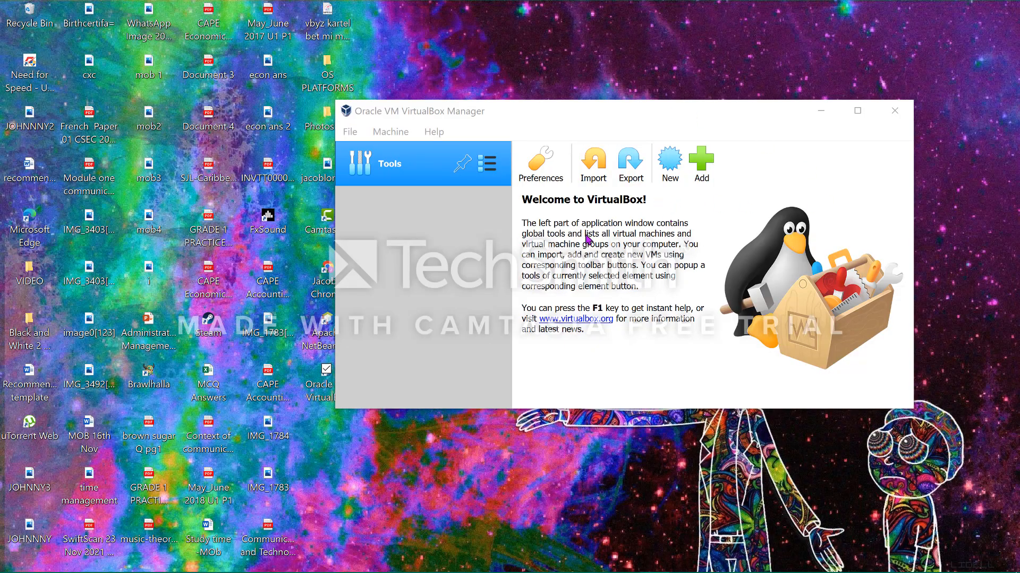
# - Start a new virtual machine named "Windows server 2019" and look through the Windows versions offered for it
pyautogui.click(668, 181)
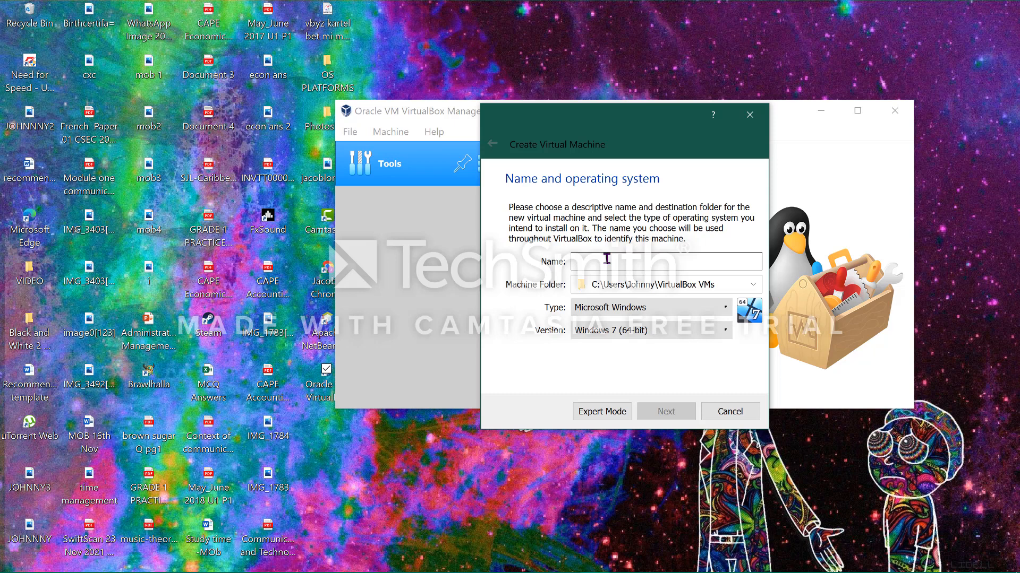
pyautogui.write('Windows server 20')
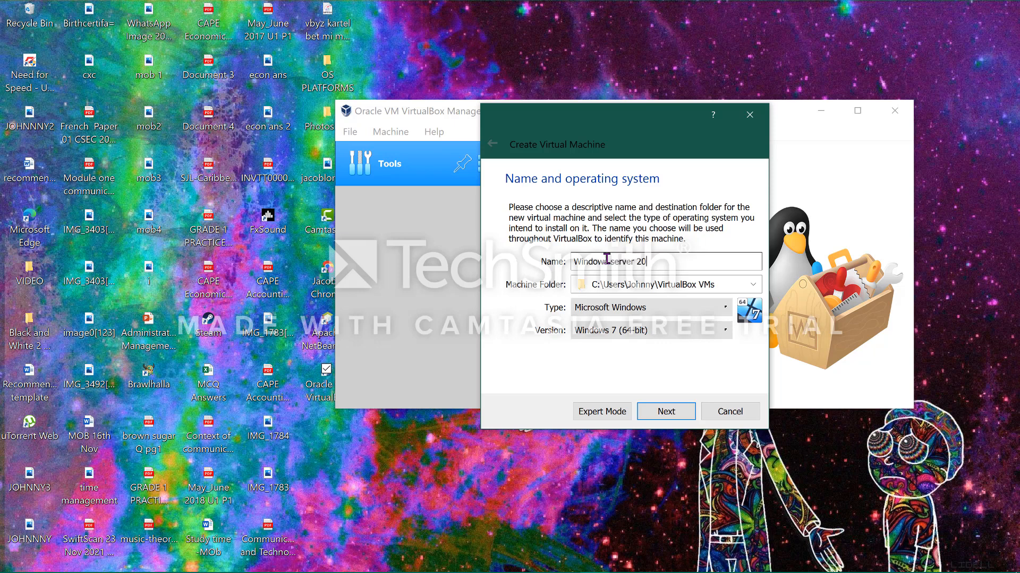
pyautogui.write('19')
pyautogui.click(648, 330)
pyautogui.scroll(-4, 663, 411)
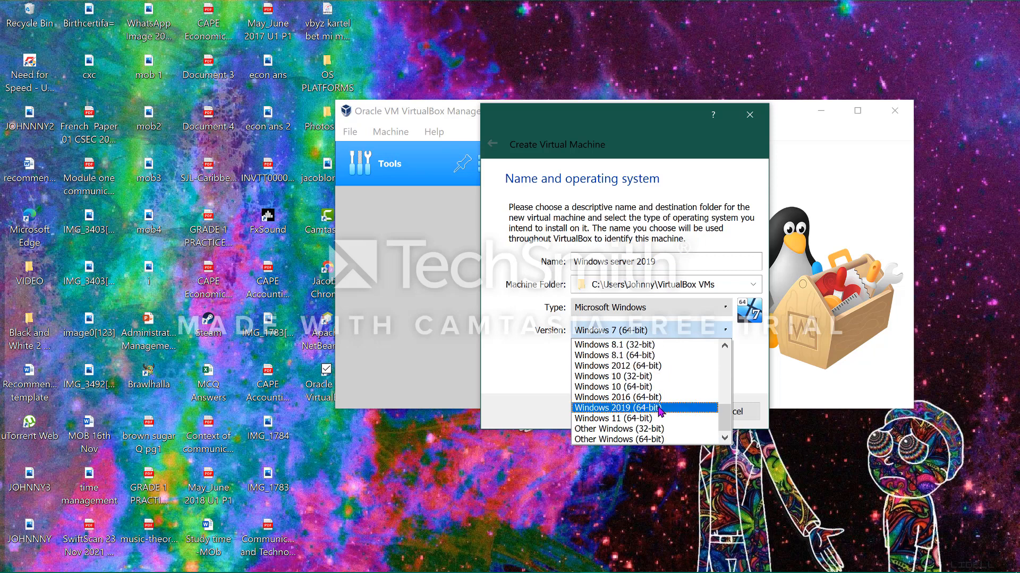
pyautogui.scroll(6, 646, 387)
pyautogui.scroll(-6, 627, 372)
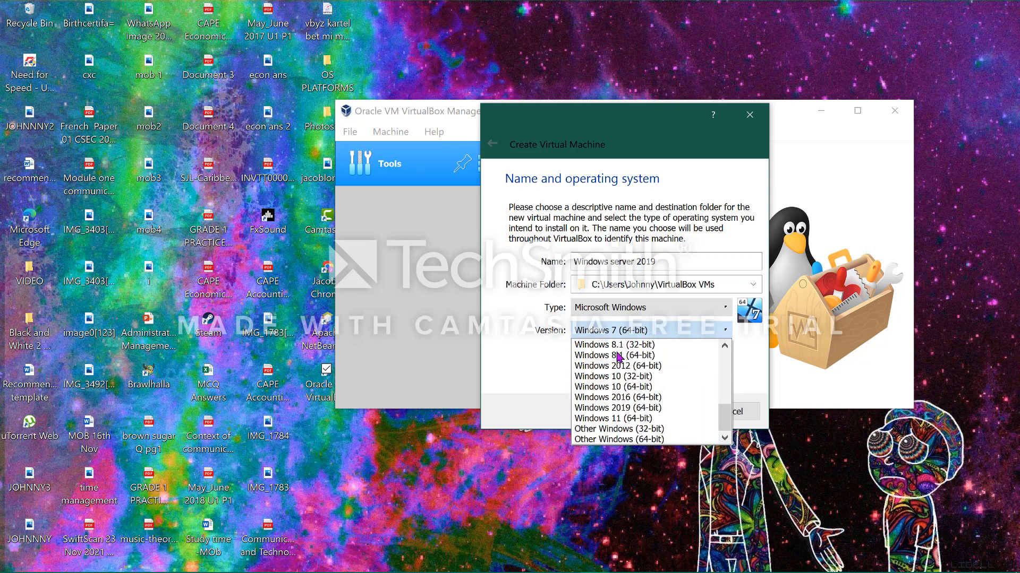
# - Re-enter the year 2019 in the machine name and choose Windows 2019 (64-bit) as the version
pyautogui.click(672, 265)
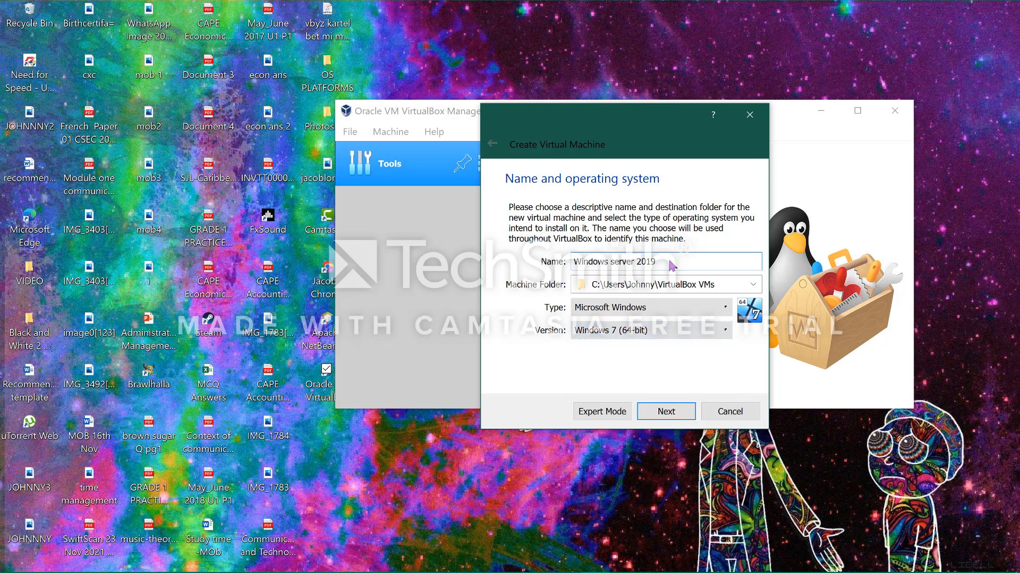
pyautogui.press('BackSpace')
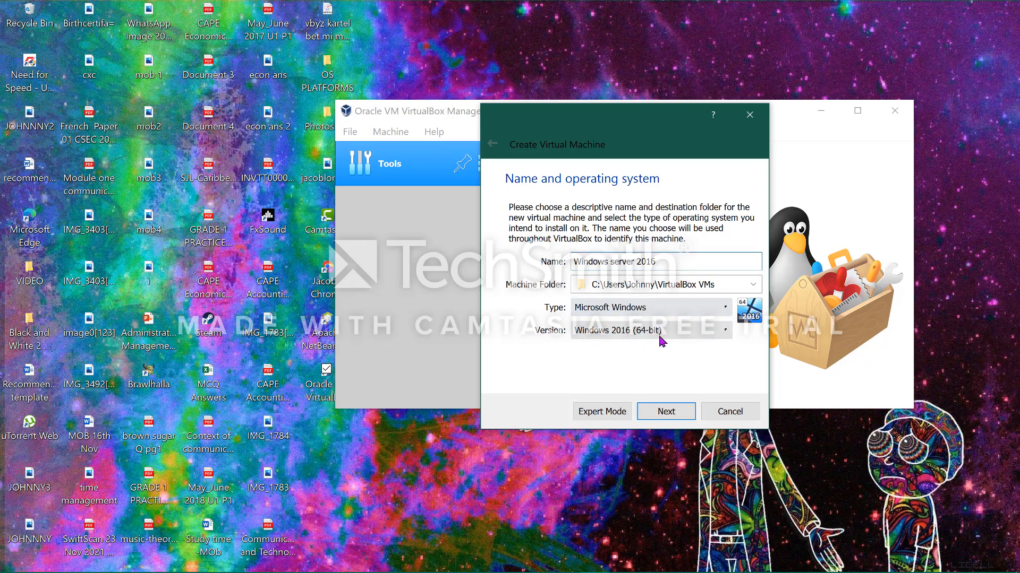
pyautogui.press('BackSpace')
pyautogui.write('9')
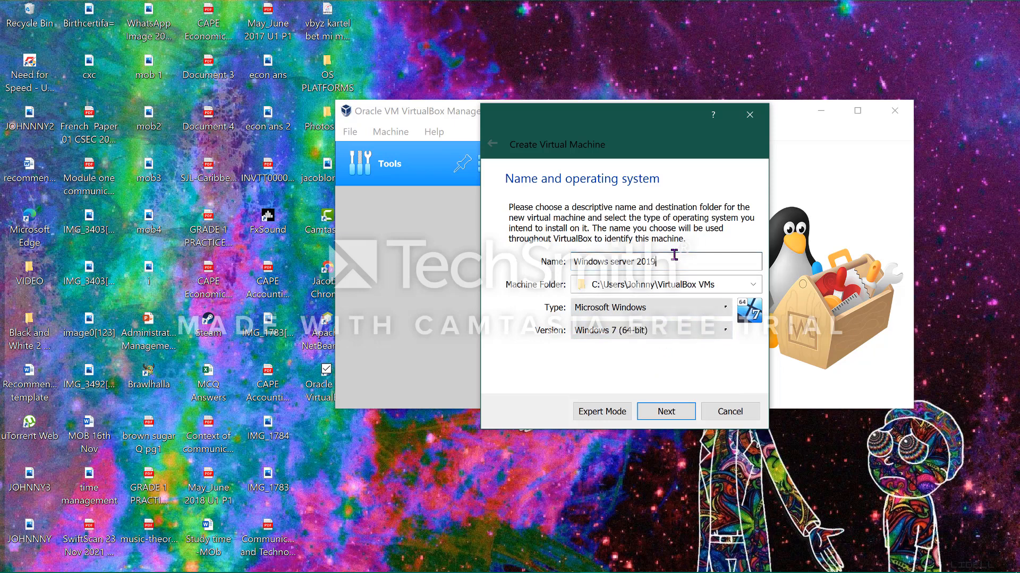
pyautogui.click(685, 331)
pyautogui.scroll(-1, 687, 393)
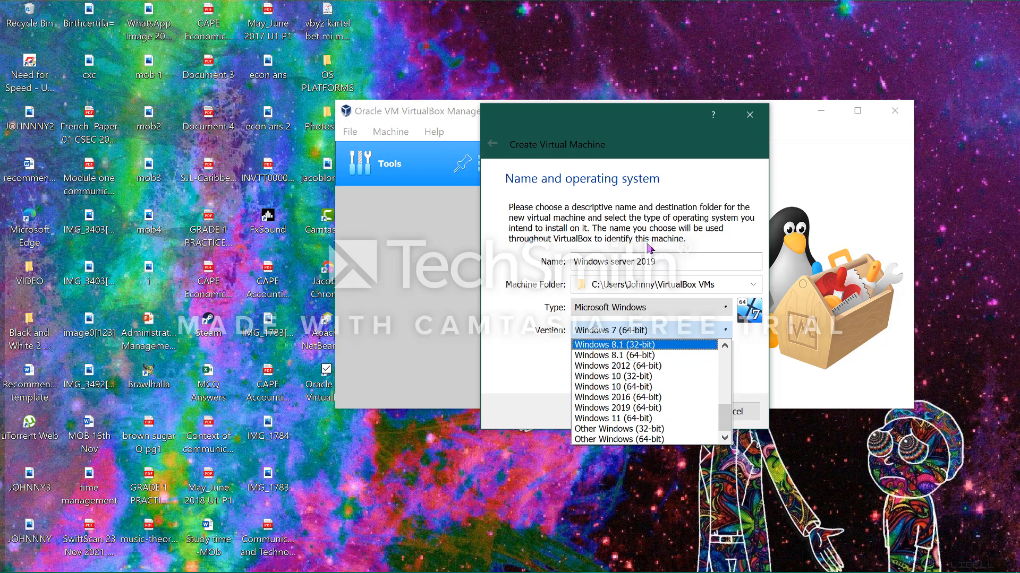
pyautogui.click(647, 412)
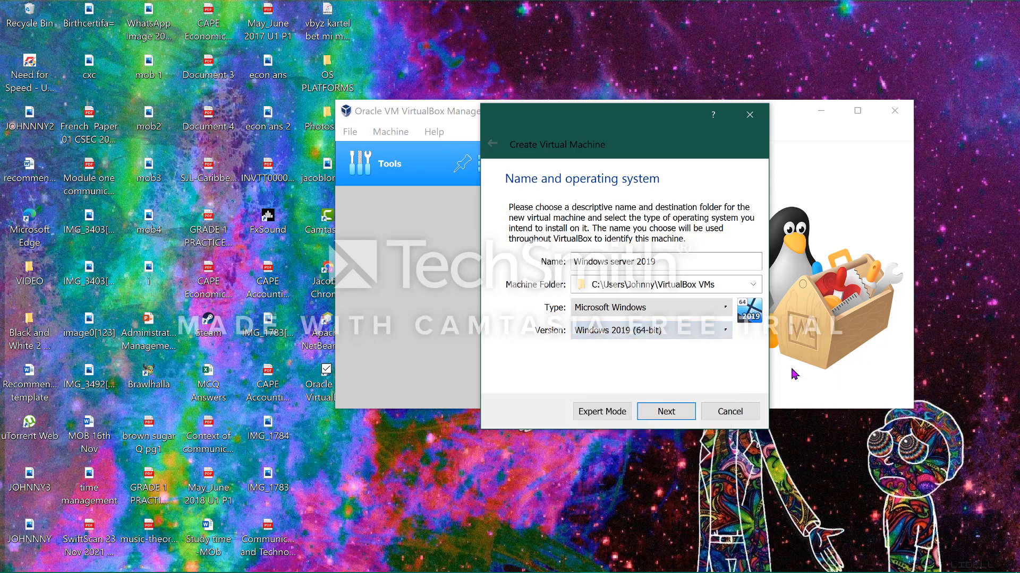
# - Try Other Windows (64-bit) as the machine's version after comparing it with the other listed Windows versions
pyautogui.click(711, 330)
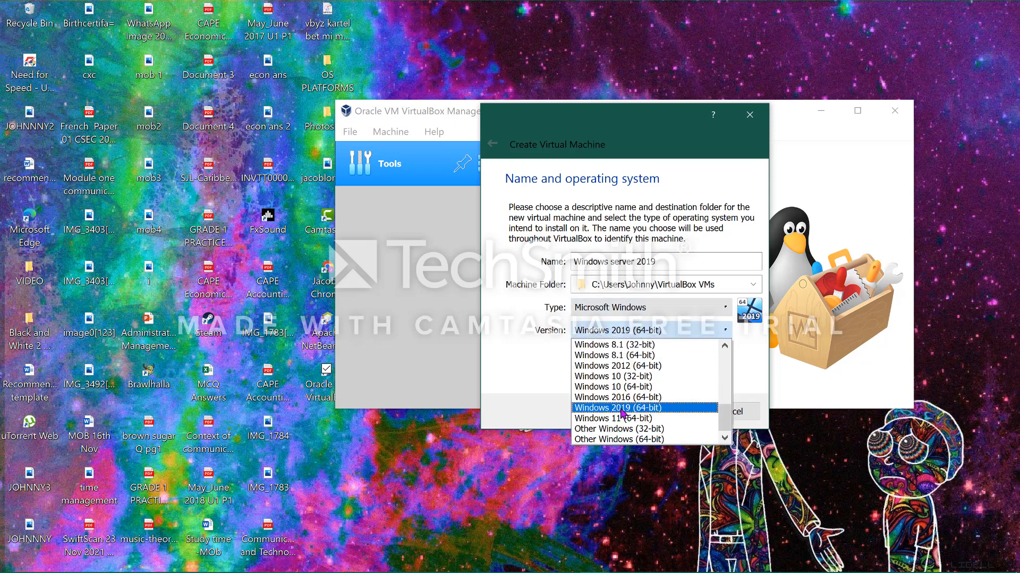
pyautogui.click(642, 439)
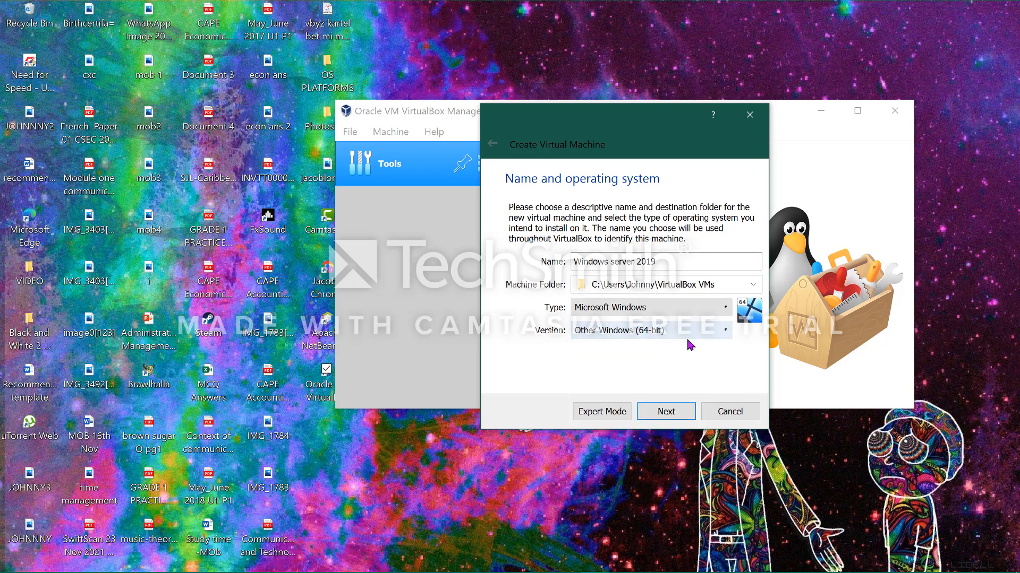
pyautogui.click(669, 332)
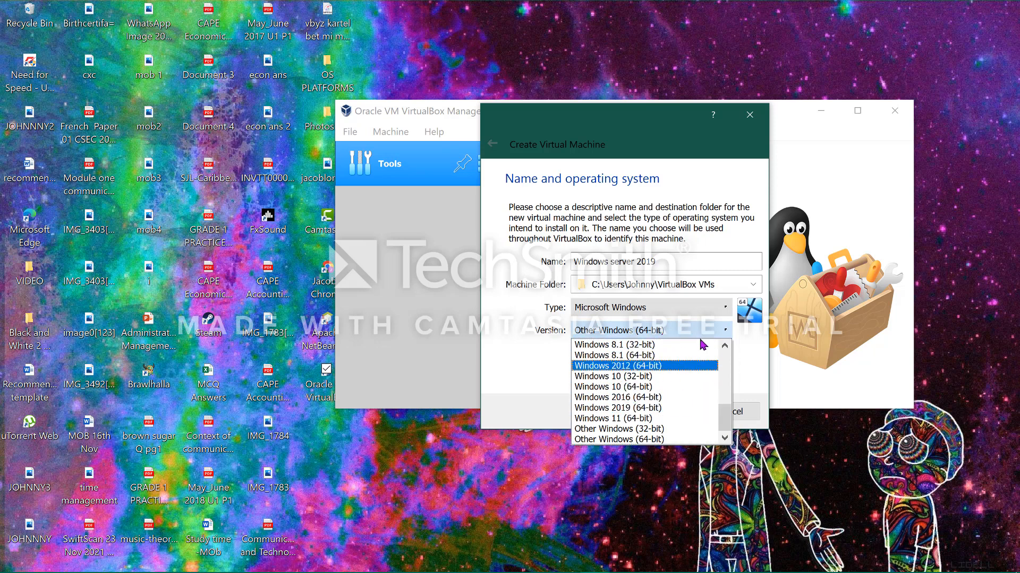
pyautogui.scroll(7, 673, 432)
pyautogui.scroll(-7, 658, 419)
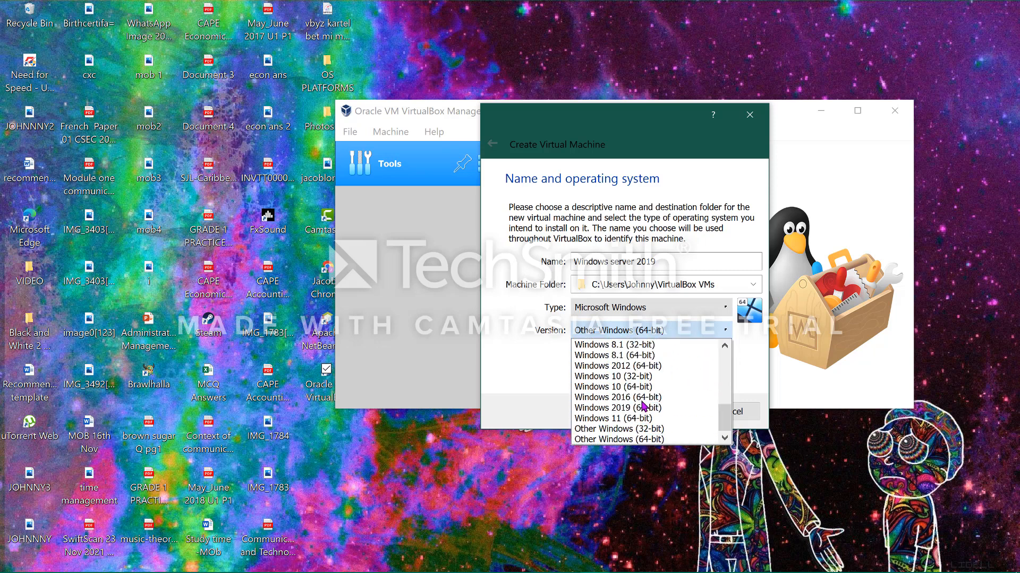
pyautogui.scroll(7, 645, 403)
pyautogui.scroll(-7, 643, 392)
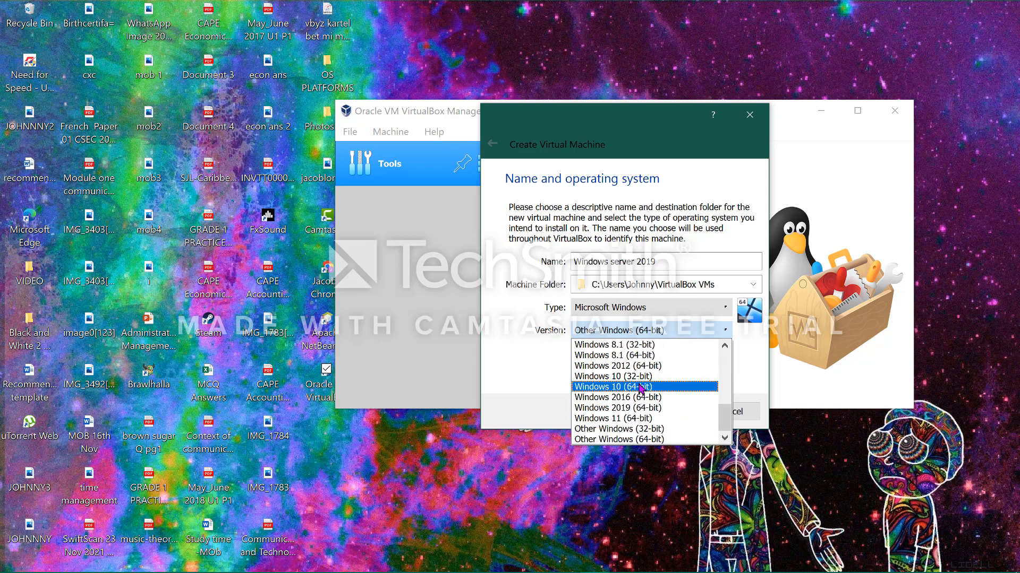
pyautogui.click(658, 440)
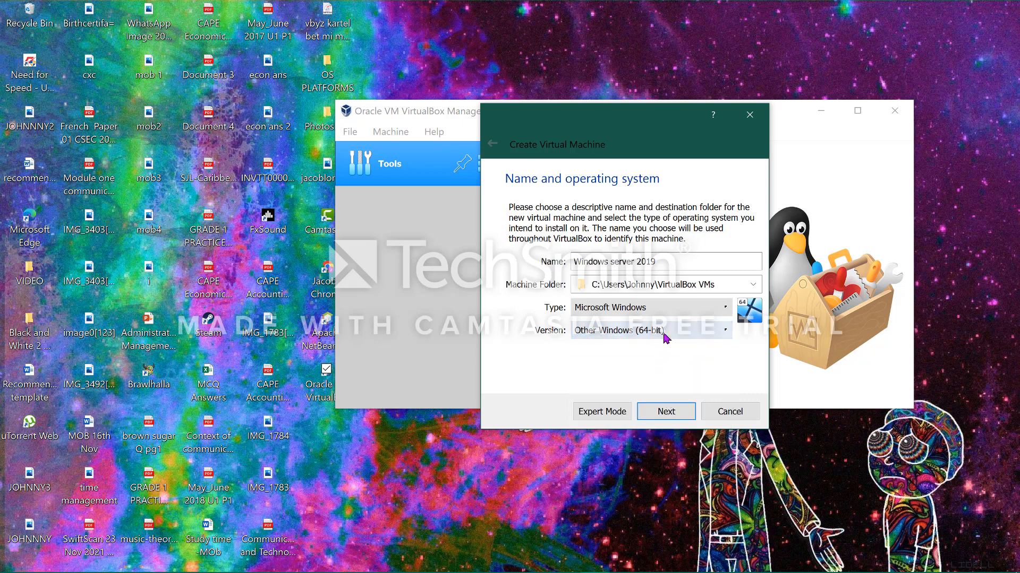
# - Look through the full list of Windows versions, from Windows 3.1 to Other Windows (64-bit)
pyautogui.click(665, 338)
pyautogui.scroll(7, 665, 352)
pyautogui.scroll(-7, 665, 351)
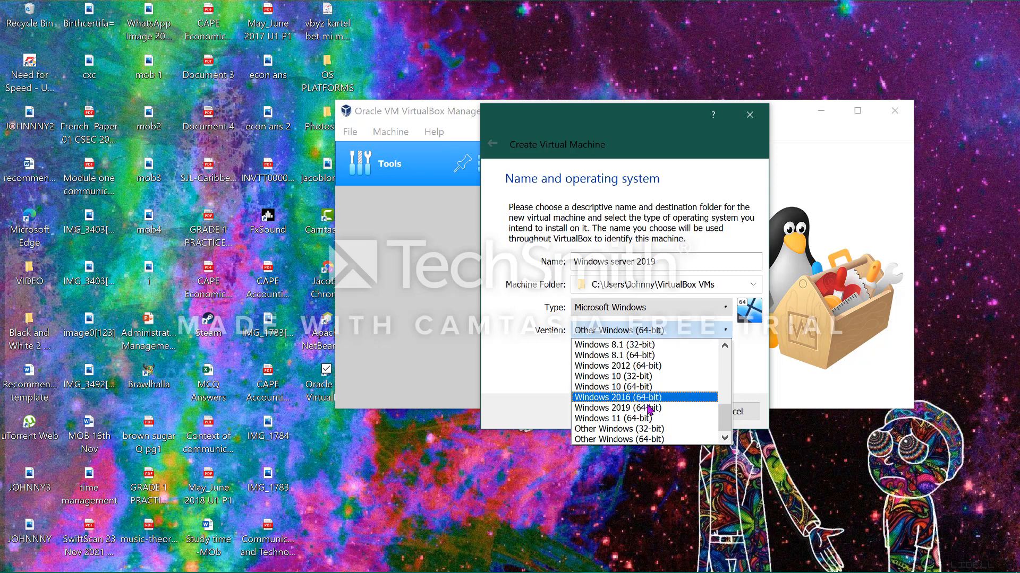
pyautogui.scroll(7, 651, 382)
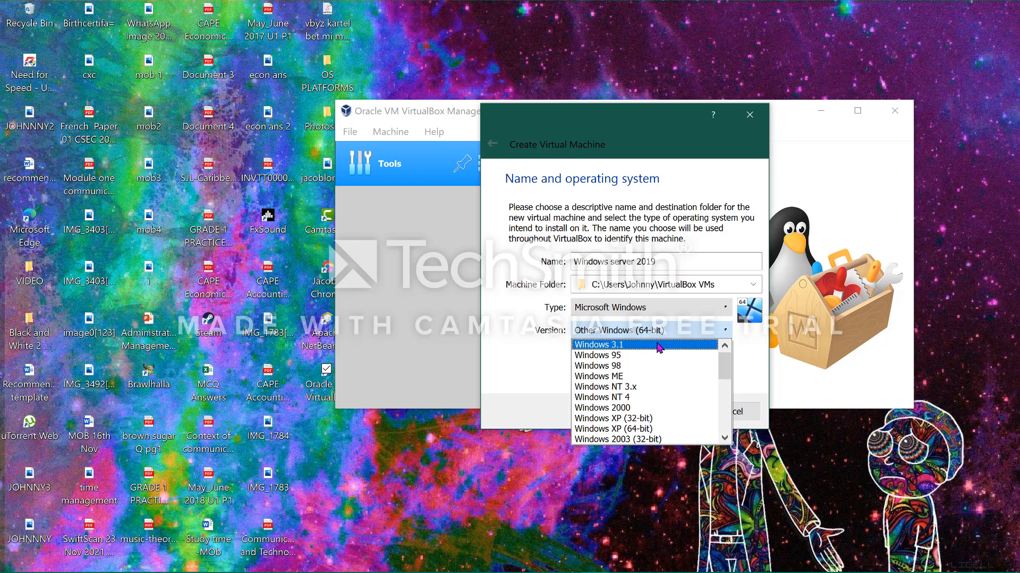
pyautogui.scroll(-3, 662, 391)
pyautogui.scroll(4, 661, 390)
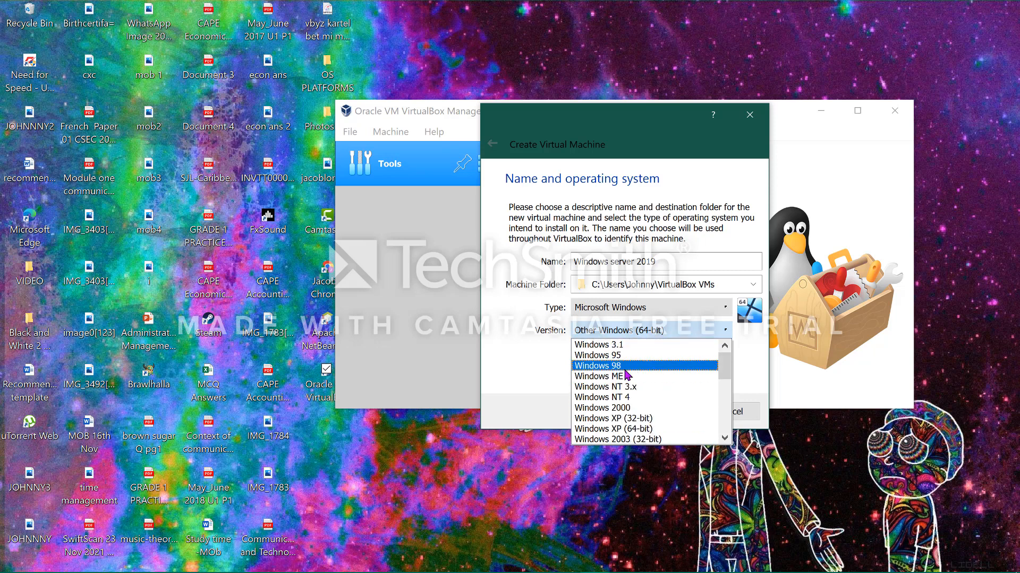
pyautogui.scroll(-7, 649, 437)
# - Try "64" as the machine name and check which Windows versions are offered with it
pyautogui.click(688, 259)
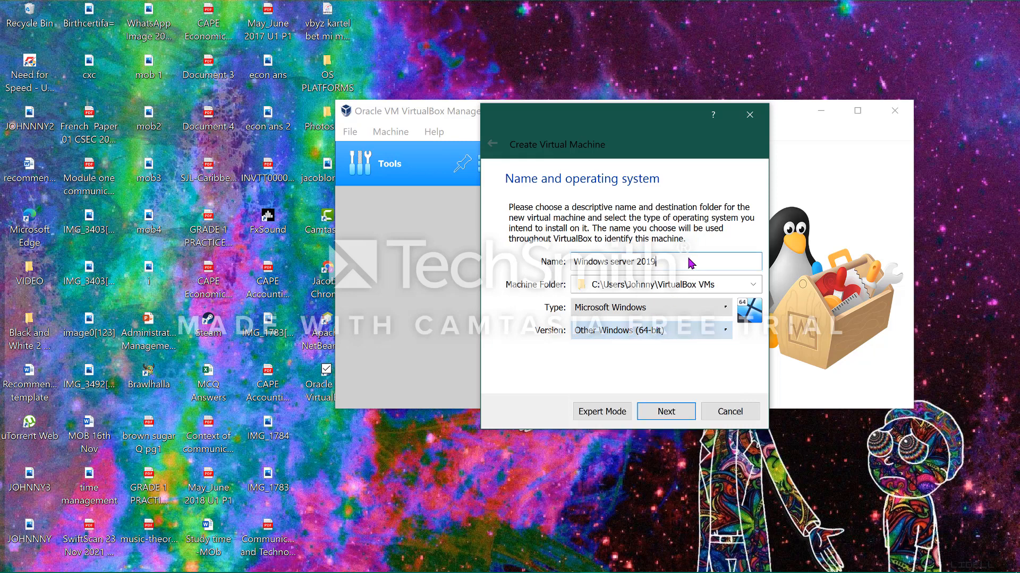
pyautogui.moveTo(637, 261); pyautogui.dragTo(547, 269)
pyautogui.moveTo(666, 263); pyautogui.dragTo(531, 274)
pyautogui.press('BackSpace')
pyautogui.write('64')
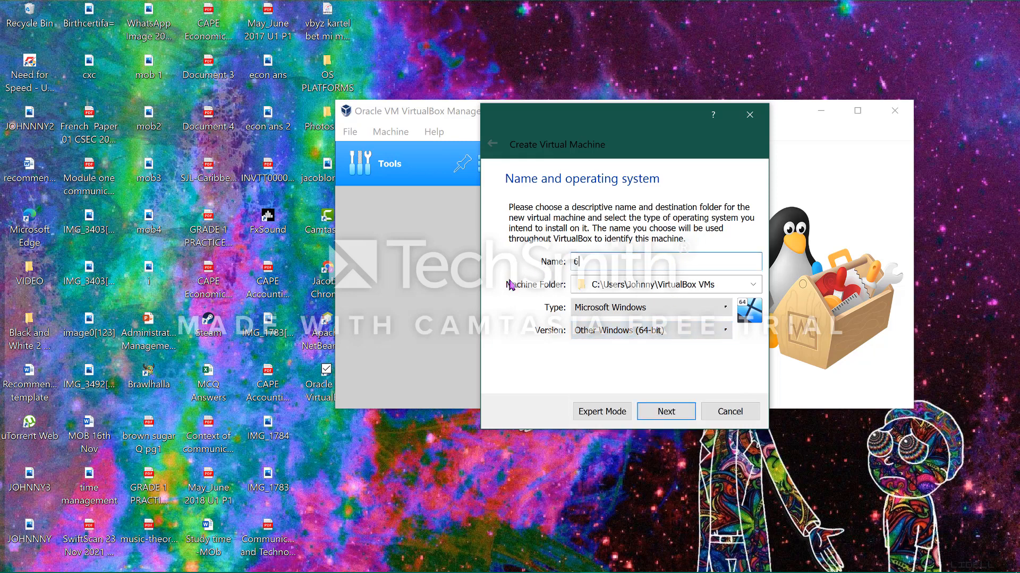
pyautogui.click(663, 333)
pyautogui.scroll(-6, 653, 398)
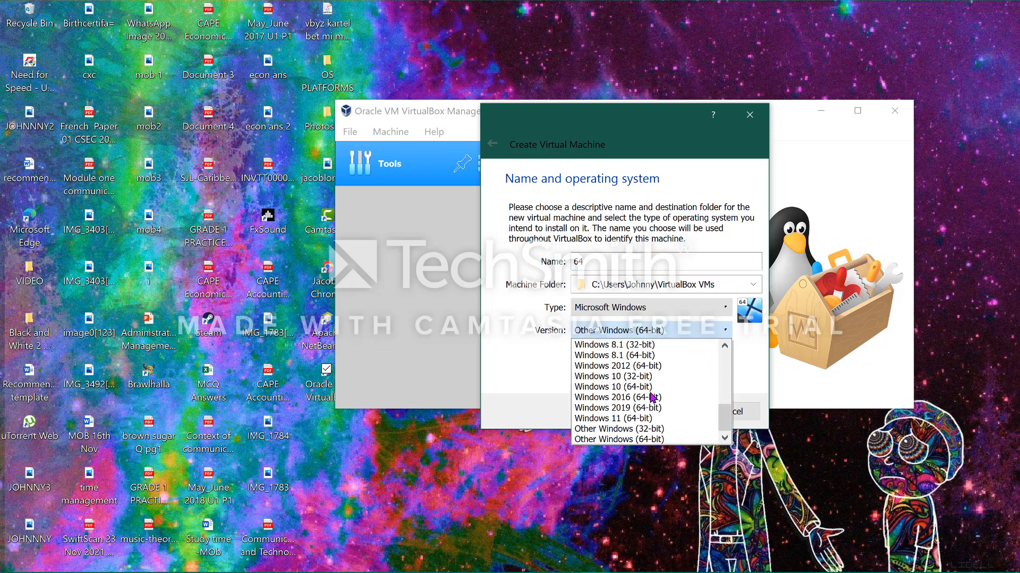
pyautogui.click(601, 268)
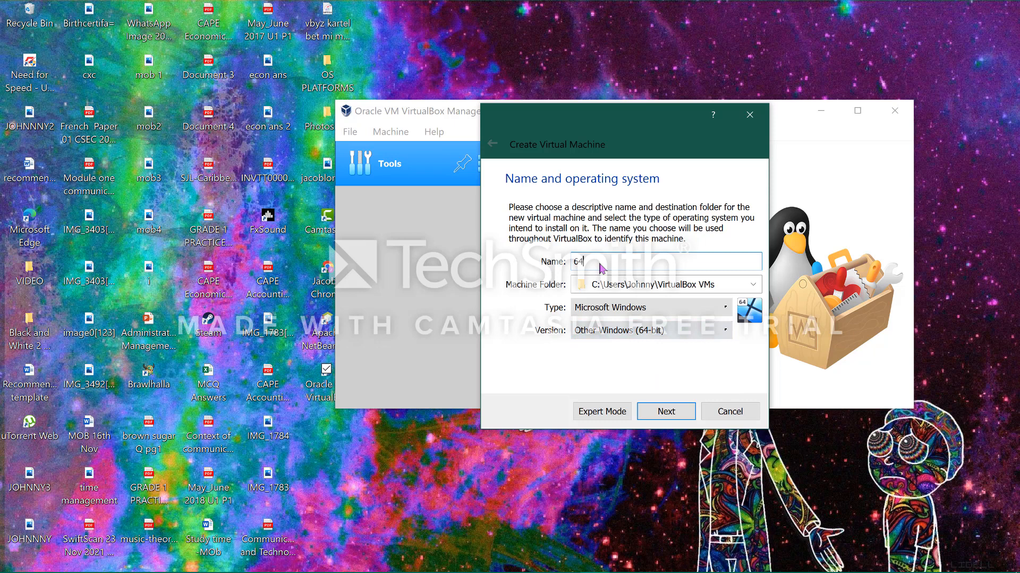
# - Rename the machine "Windows server 2019", set its version to Windows 2019 (64-bit), and continue to the memory size
pyautogui.doubleClick(571, 268)
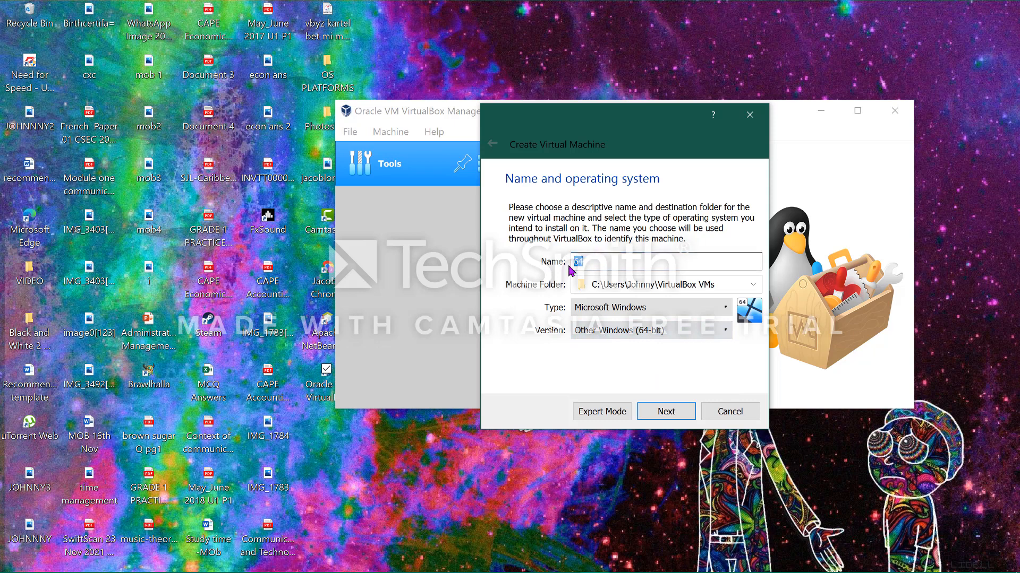
pyautogui.write('Windows server 29')
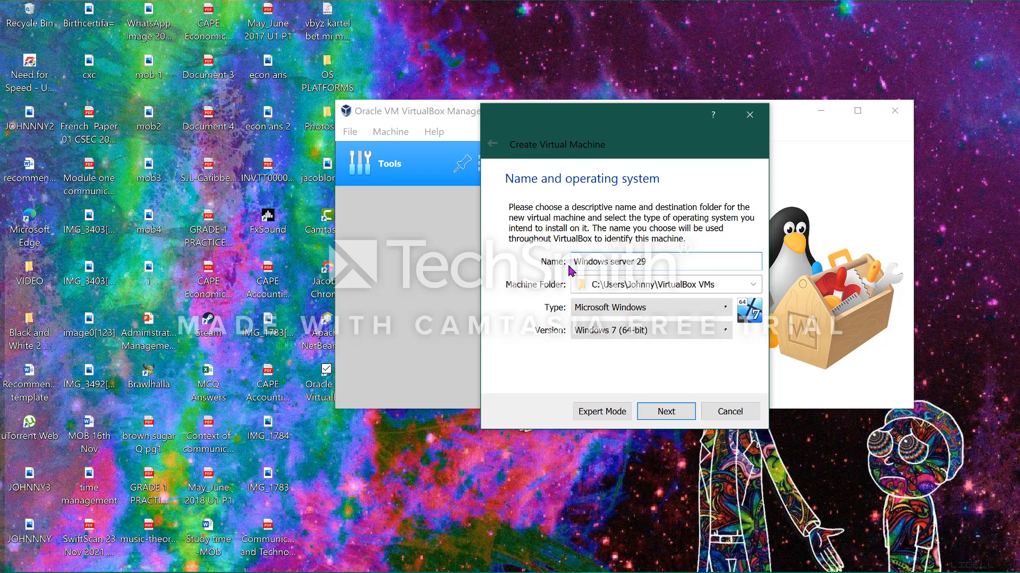
pyautogui.press('BackSpace')
pyautogui.write('019')
pyautogui.click(688, 331)
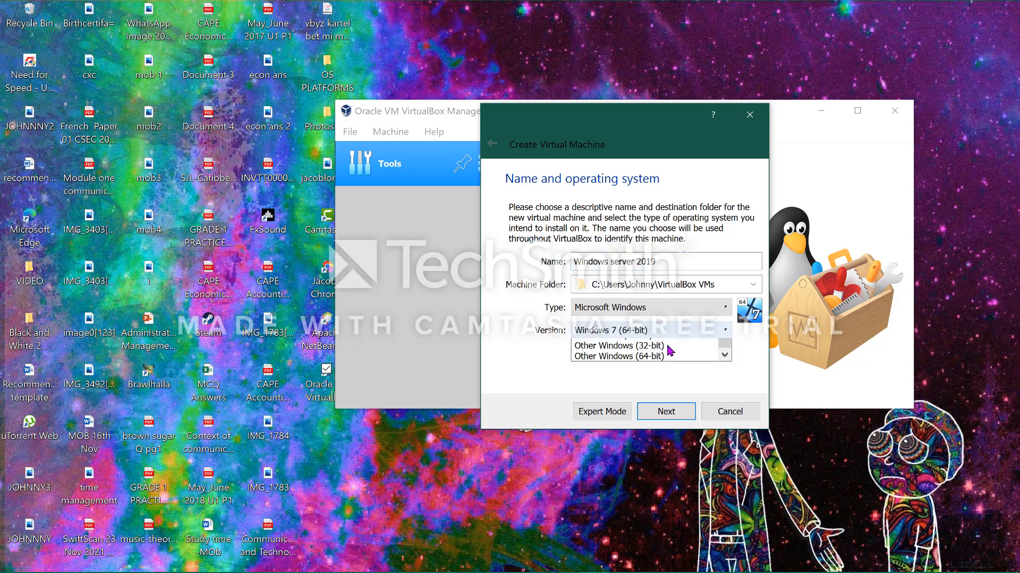
pyautogui.click(667, 408)
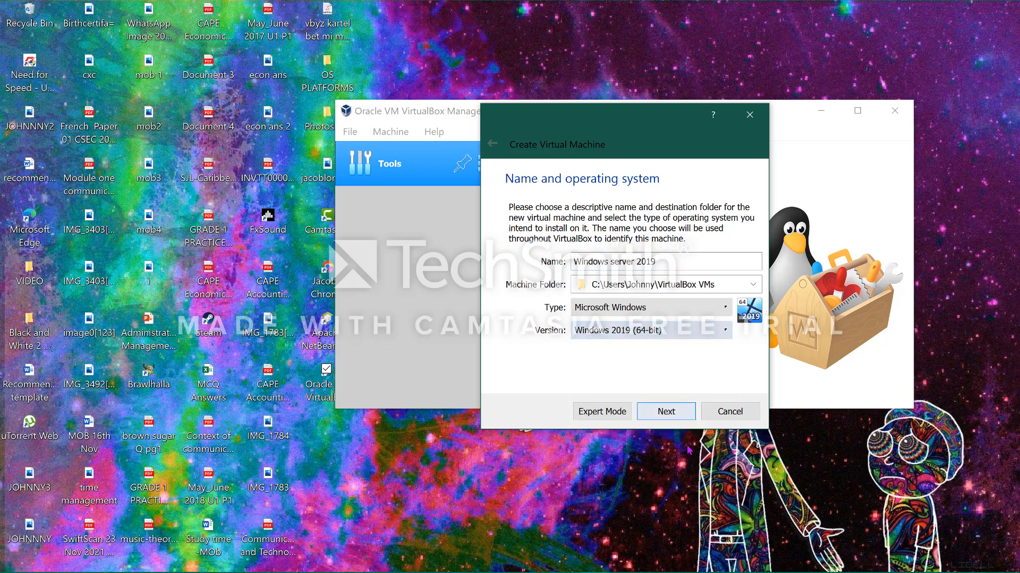
pyautogui.click(672, 415)
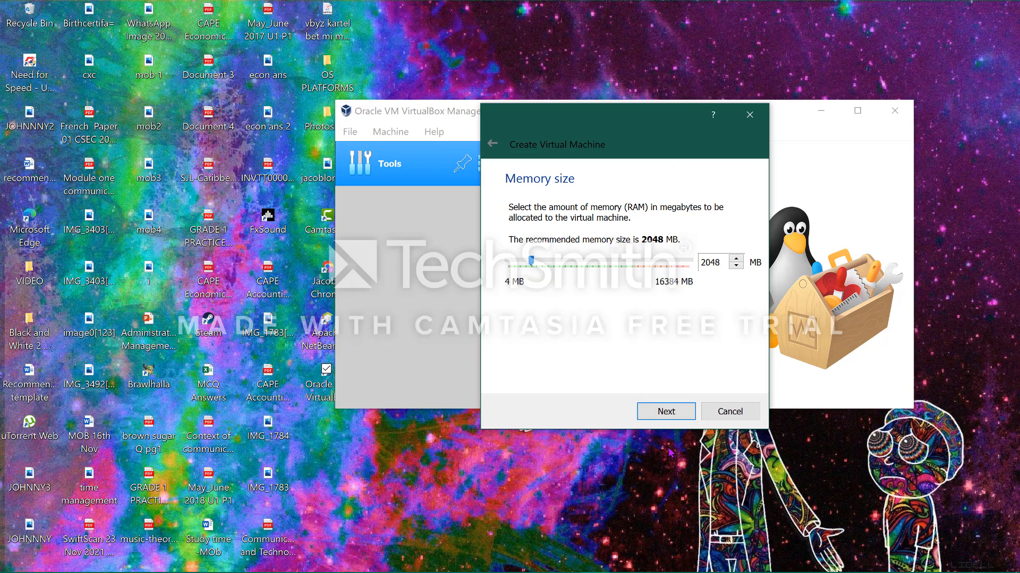
# - Accept 2048 MB of memory and create a new virtual hard disk of type VDI (VirtualBox Disk Image)
pyautogui.click(675, 413)
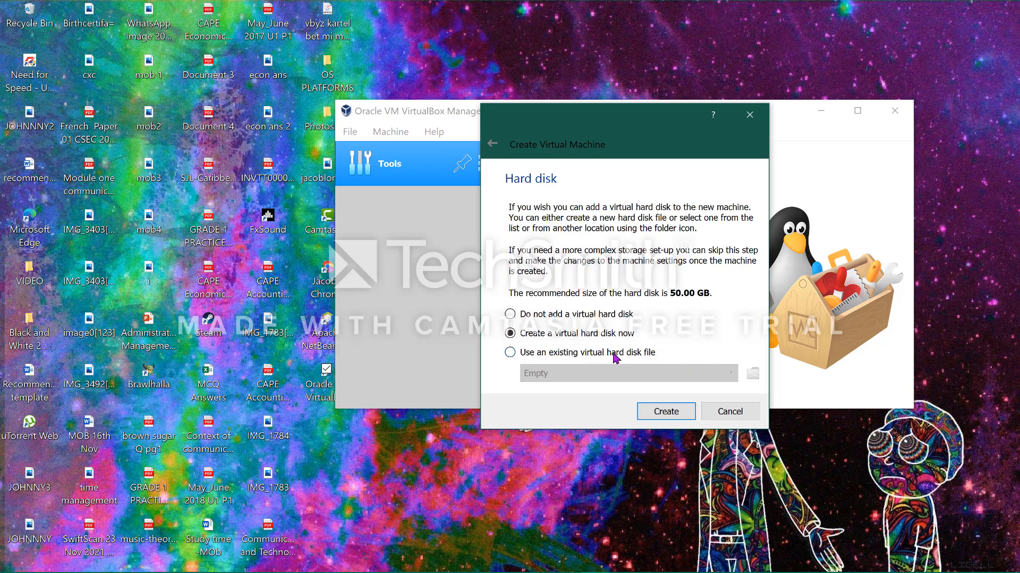
pyautogui.click(684, 413)
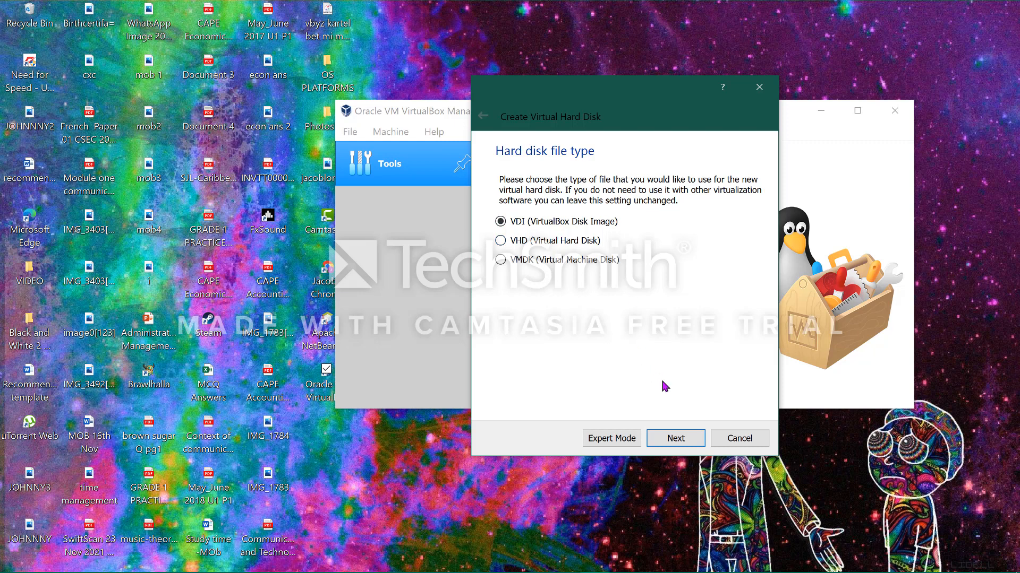
pyautogui.click(671, 436)
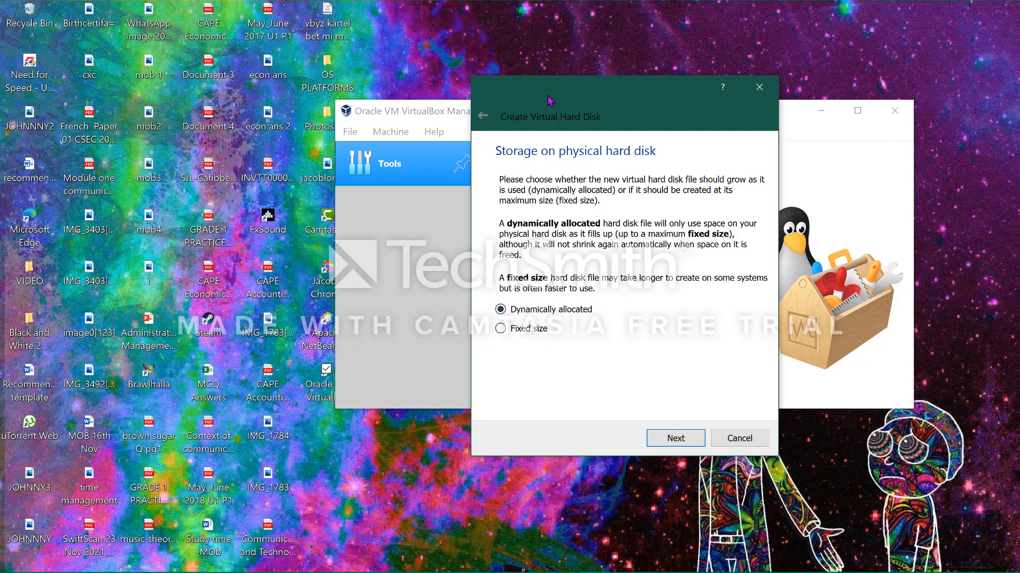
# - Choose dynamically allocated storage and create the 50.00 GB disk file "Windows server 2019.vdi" in the default folder
pyautogui.click(545, 332)
pyautogui.click(566, 312)
pyautogui.click(502, 329)
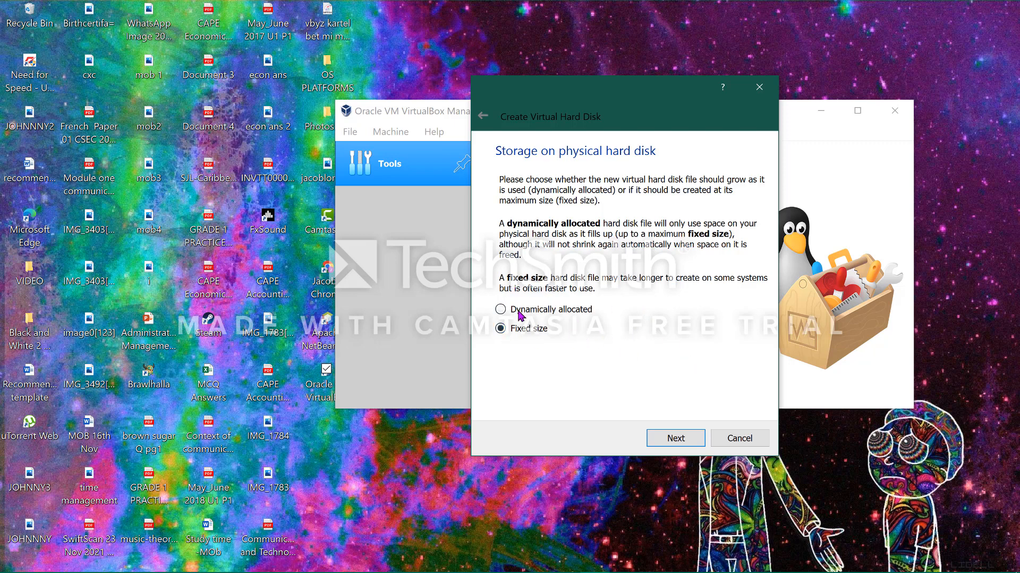
pyautogui.click(557, 312)
pyautogui.click(682, 439)
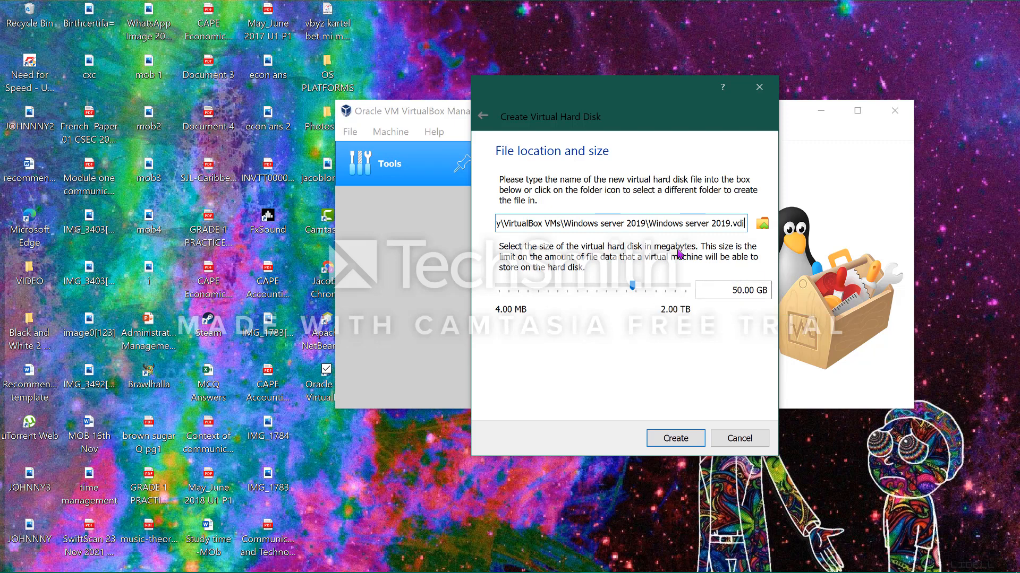
pyautogui.moveTo(609, 101); pyautogui.dragTo(703, 107)
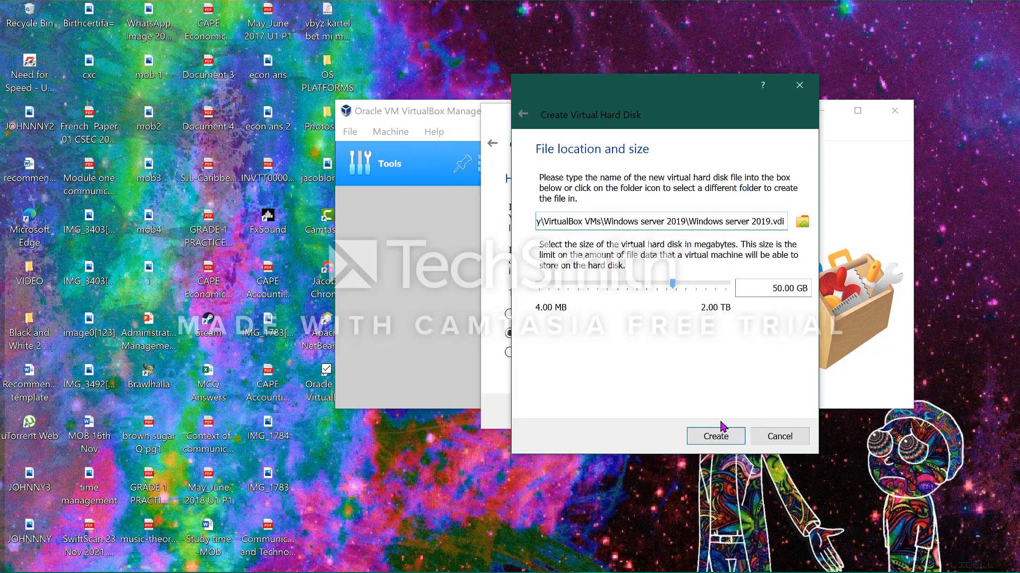
pyautogui.click(718, 440)
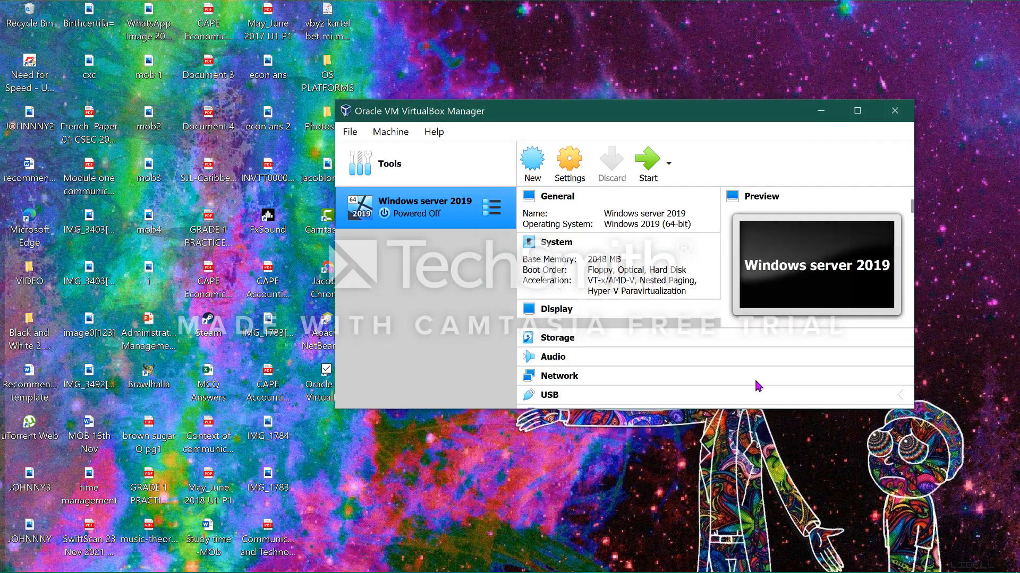